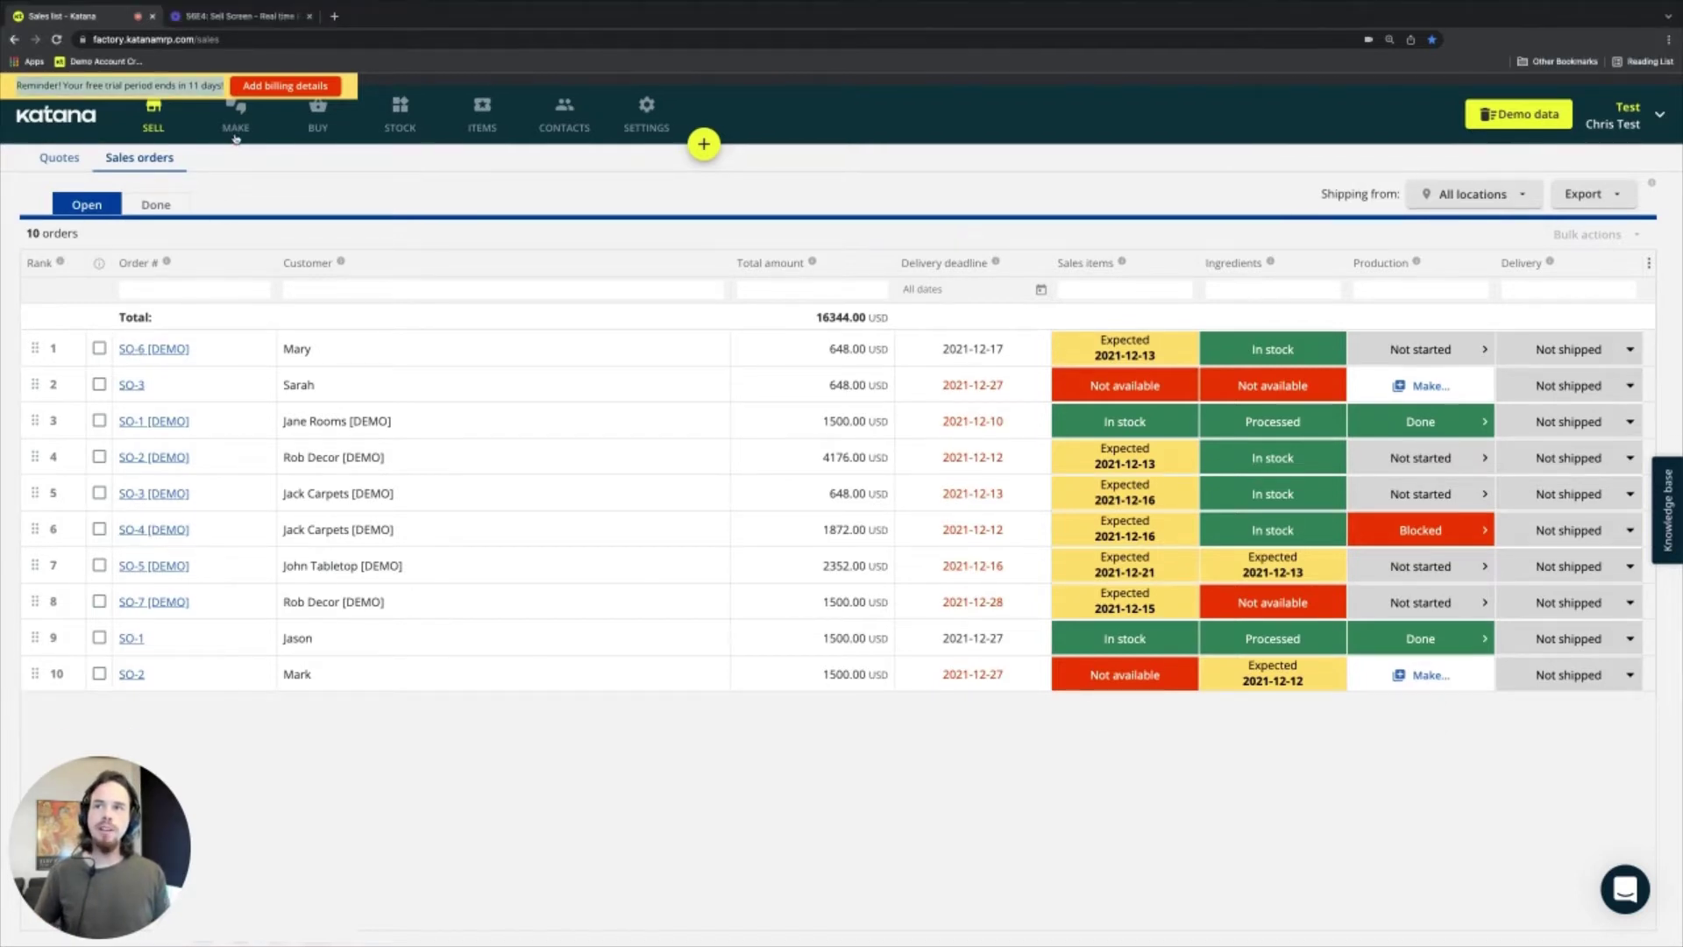
Step: Move the top sales order to the last rank and back to rank 1, checking the effect on the manufacturing schedule
{"action": "left_click", "coordinate": [235, 135]}
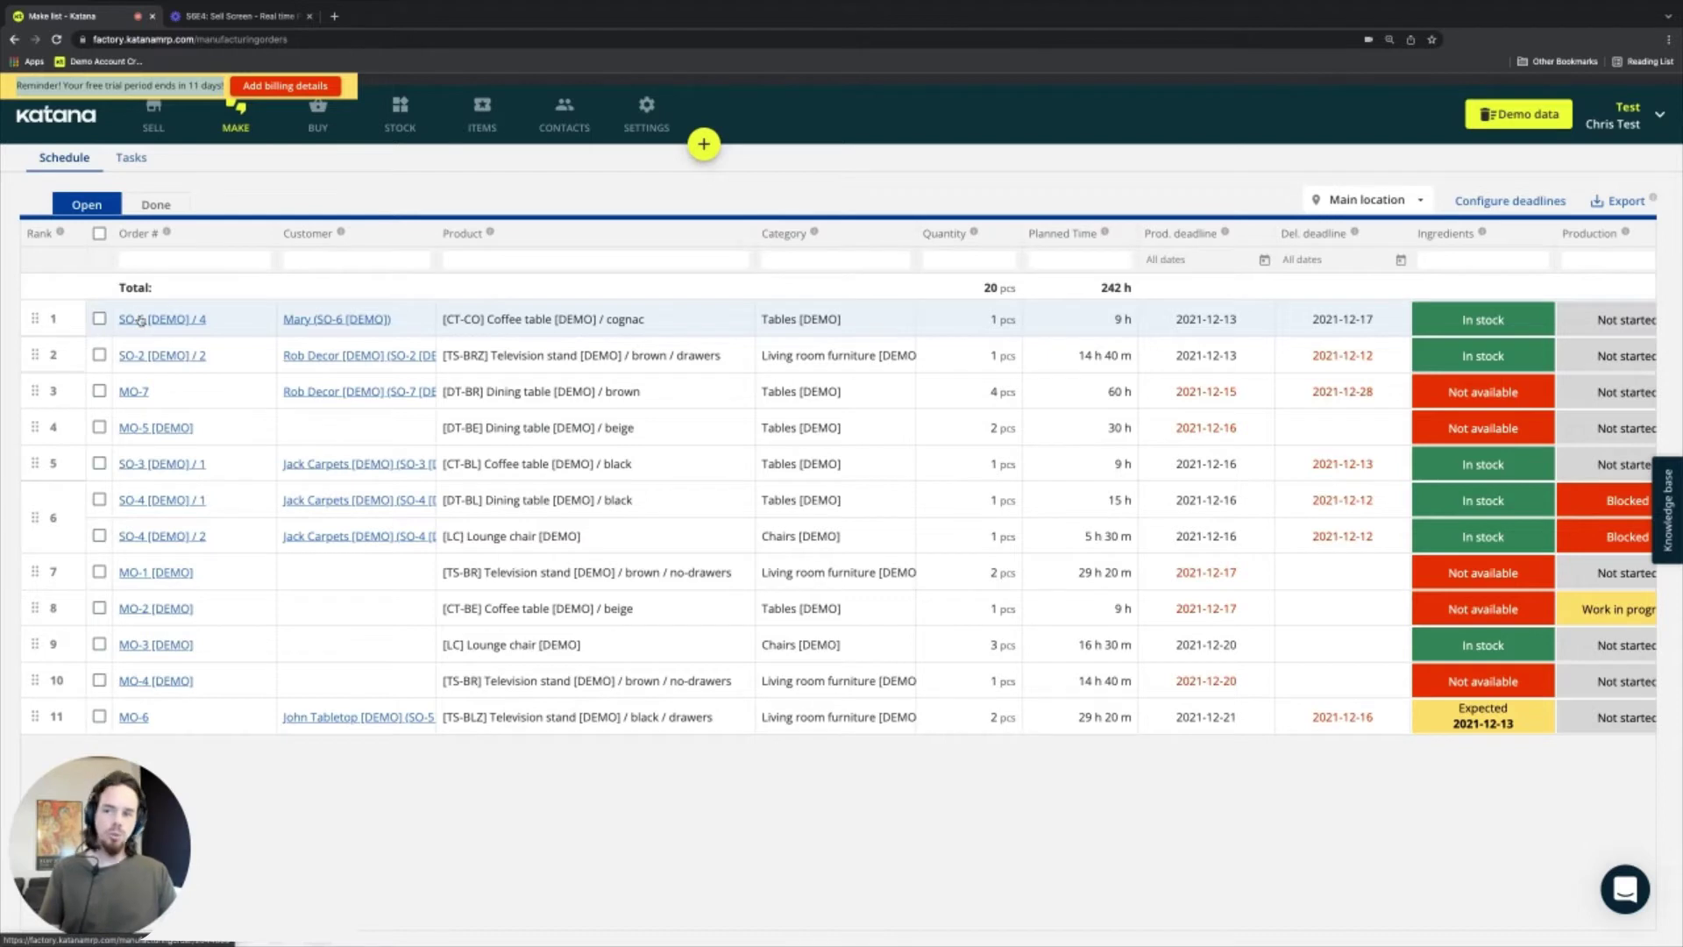
{"action": "left_click", "coordinate": [154, 115]}
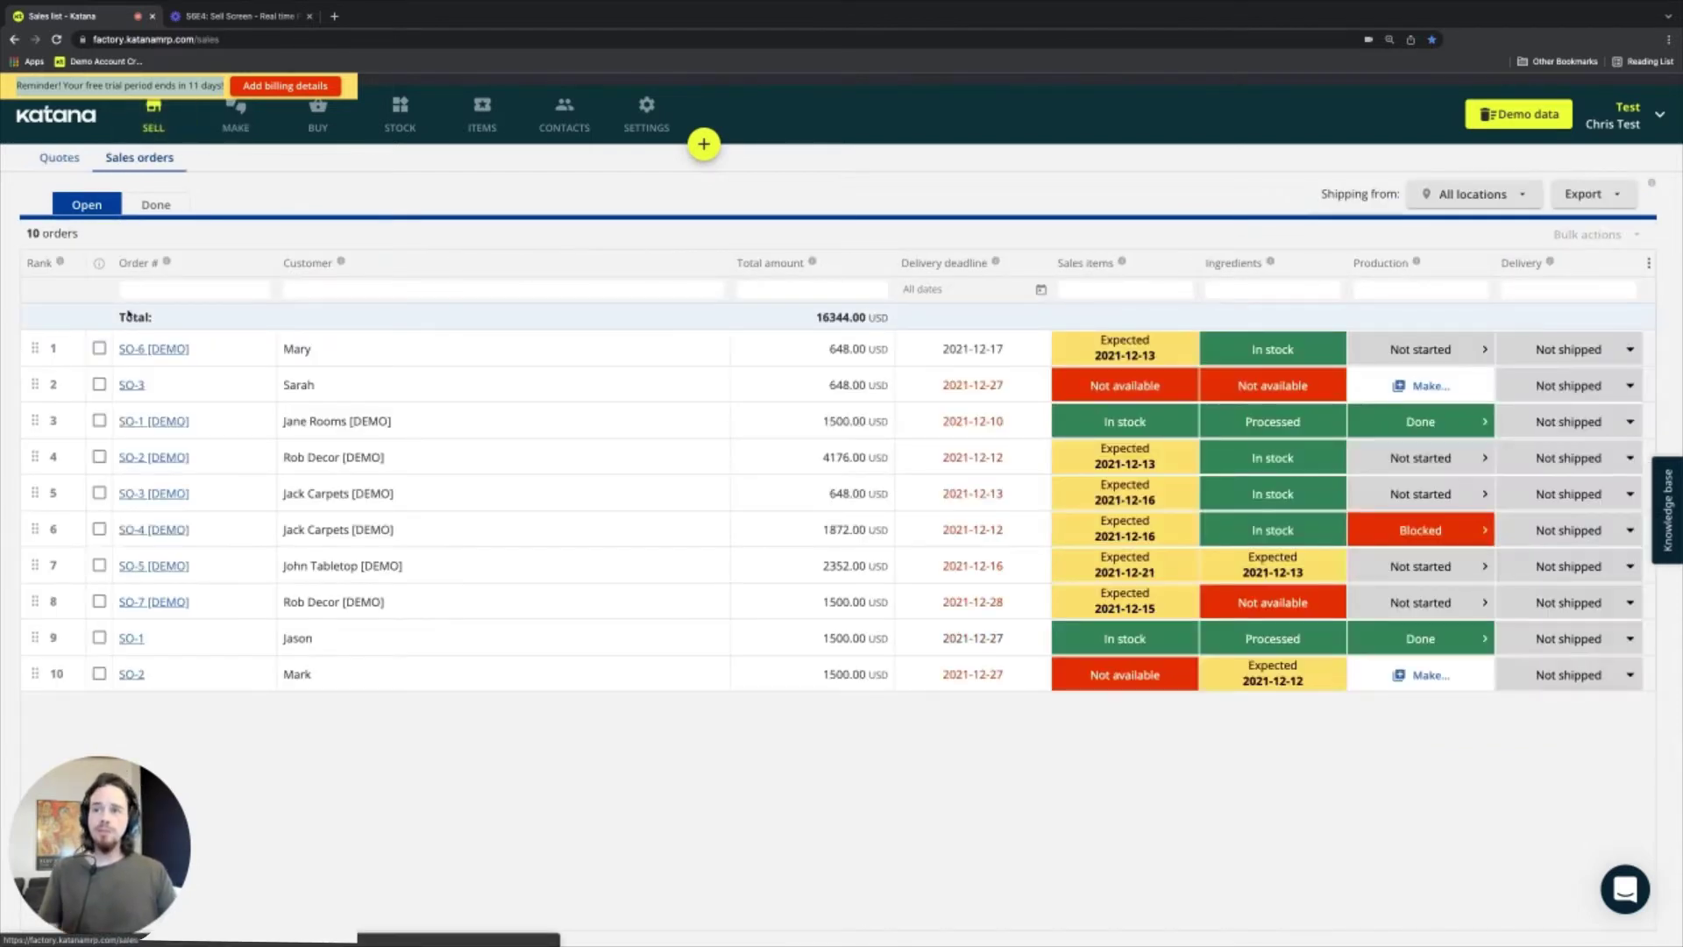
{"action": "left_click_drag", "start_coordinate": [35, 348], "coordinate": [34, 679]}
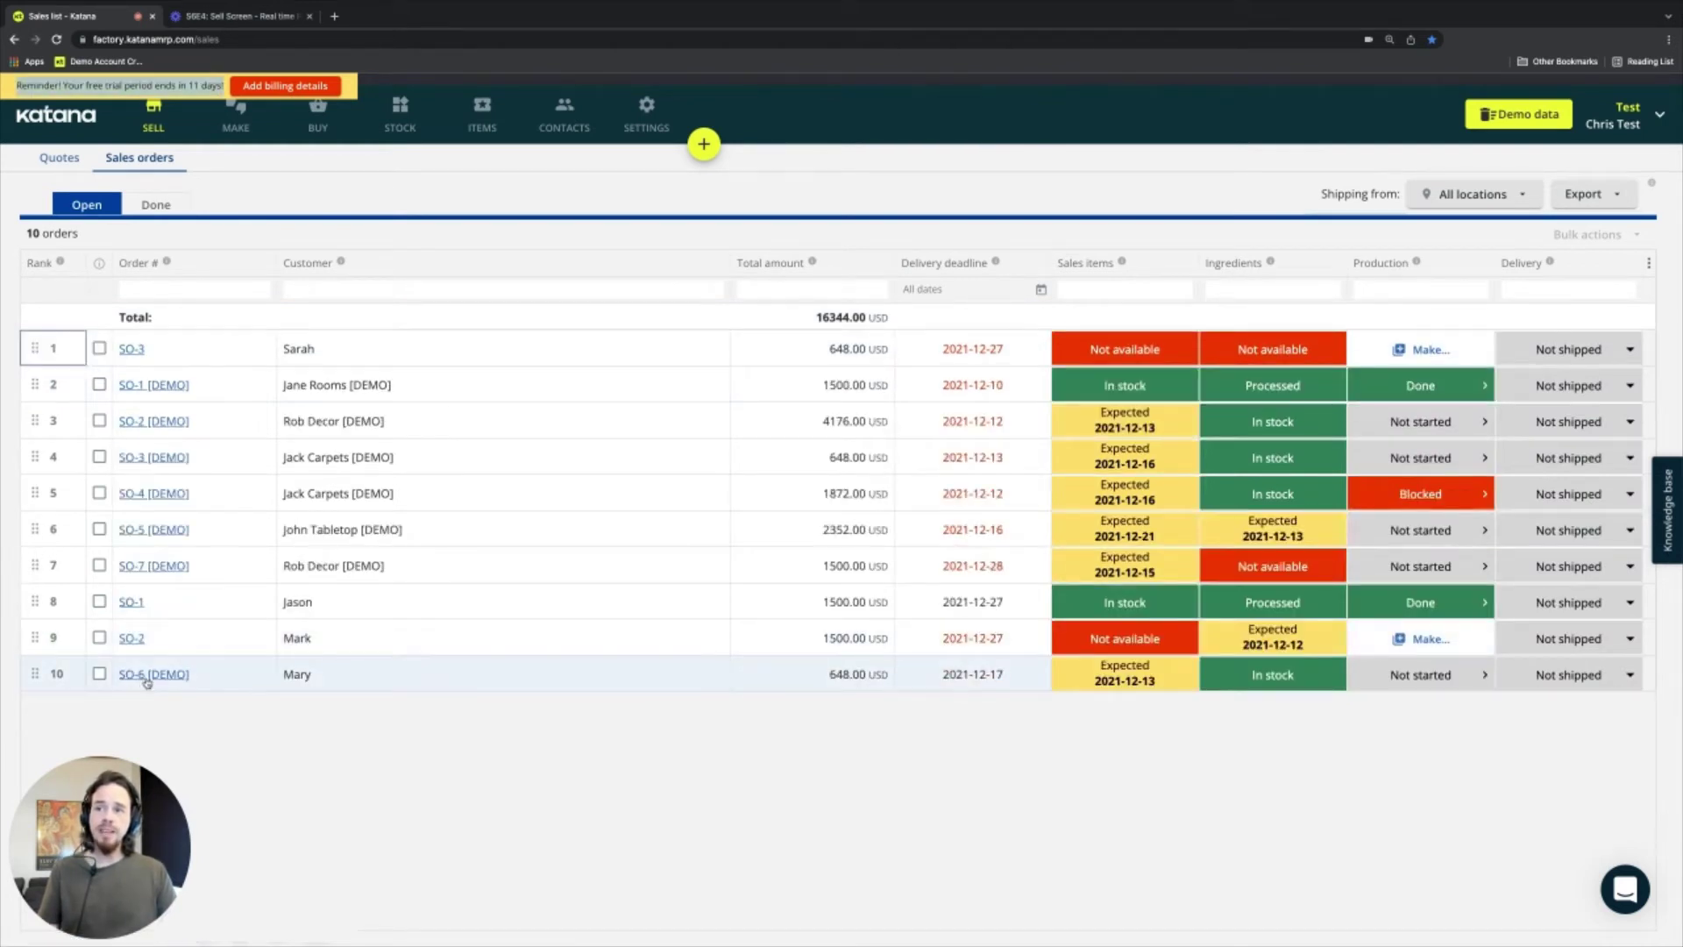
{"action": "left_click", "coordinate": [236, 116]}
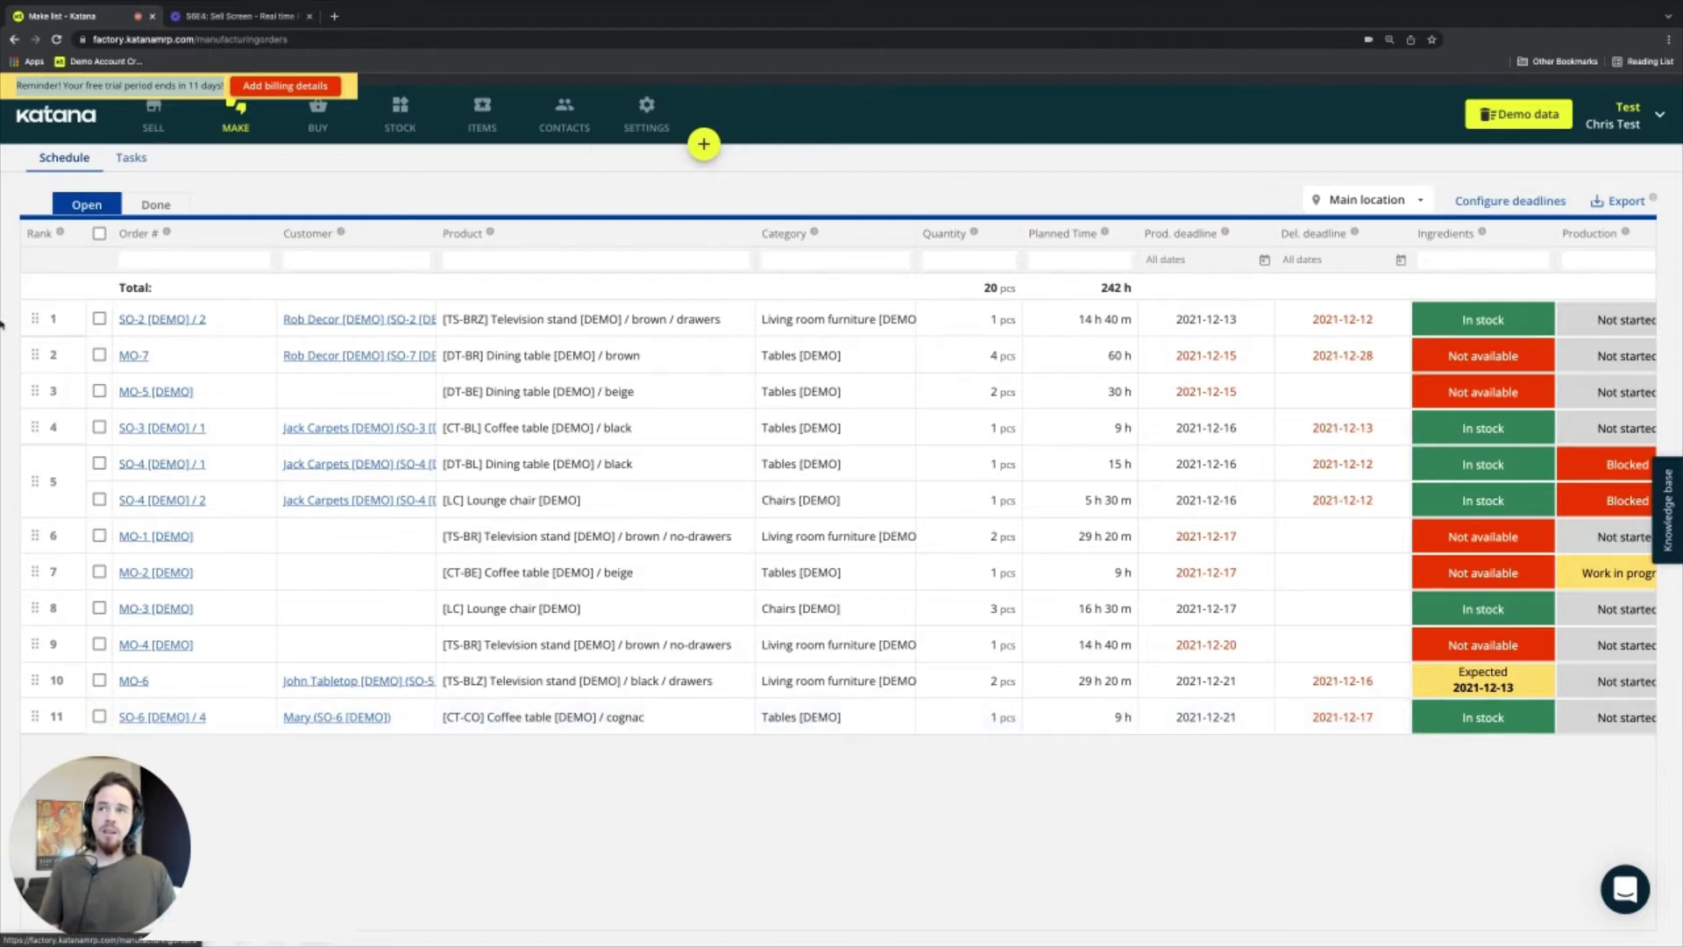
{"action": "left_click", "coordinate": [152, 127]}
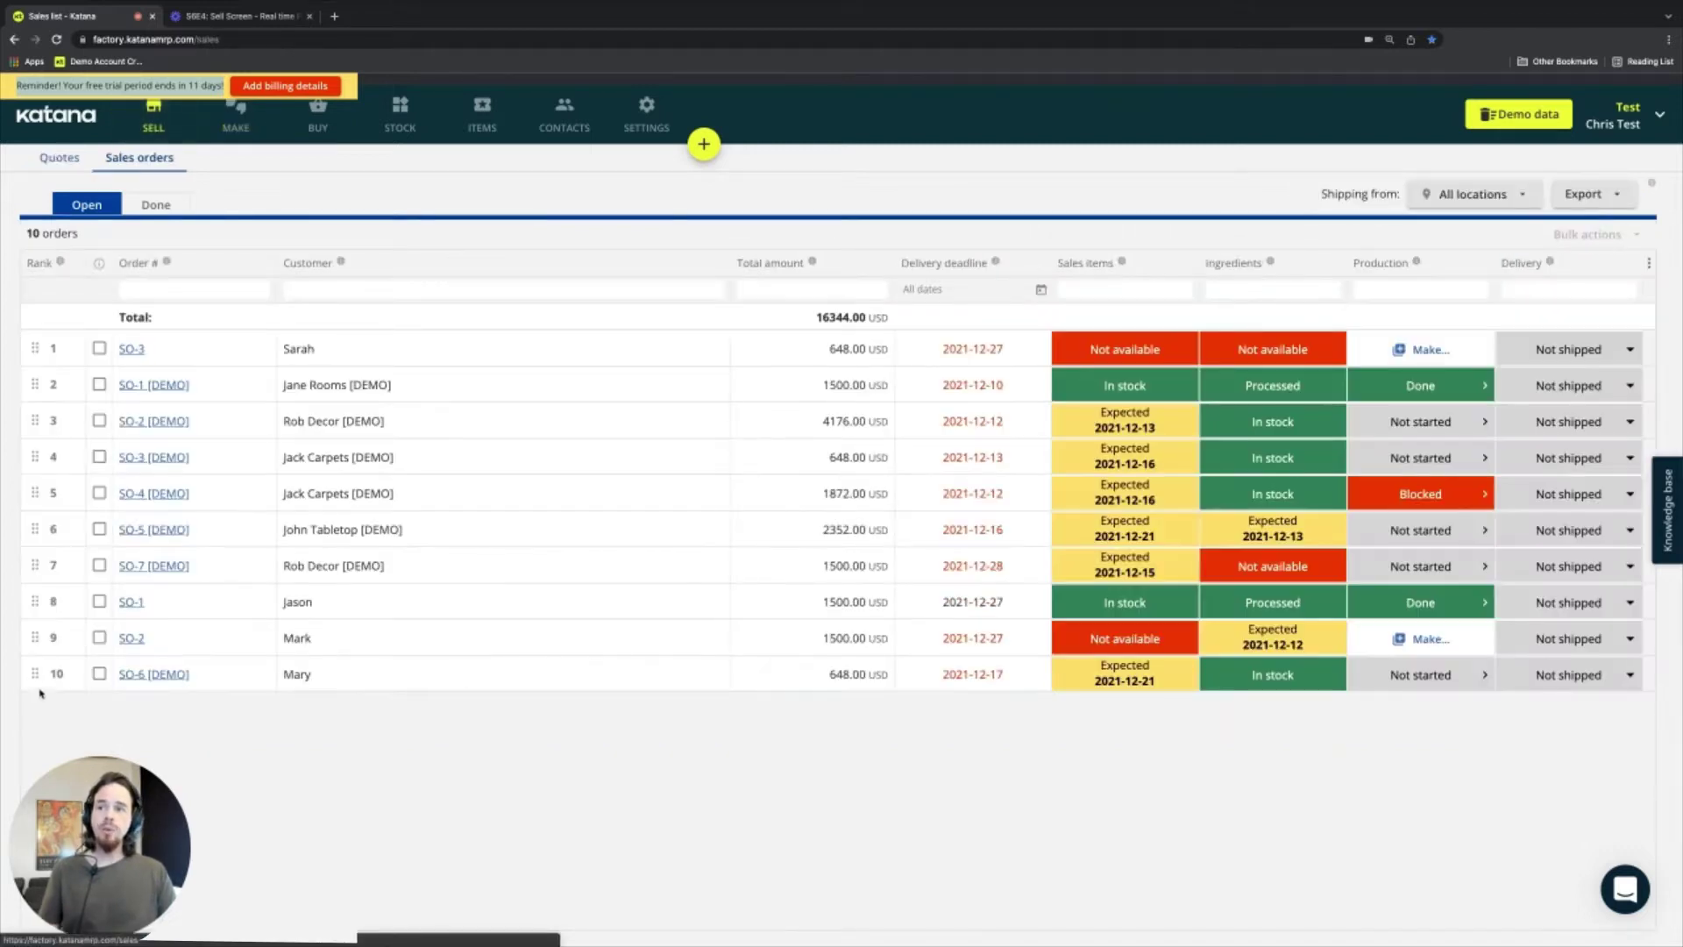
{"action": "left_click_drag", "start_coordinate": [36, 677], "coordinate": [38, 345]}
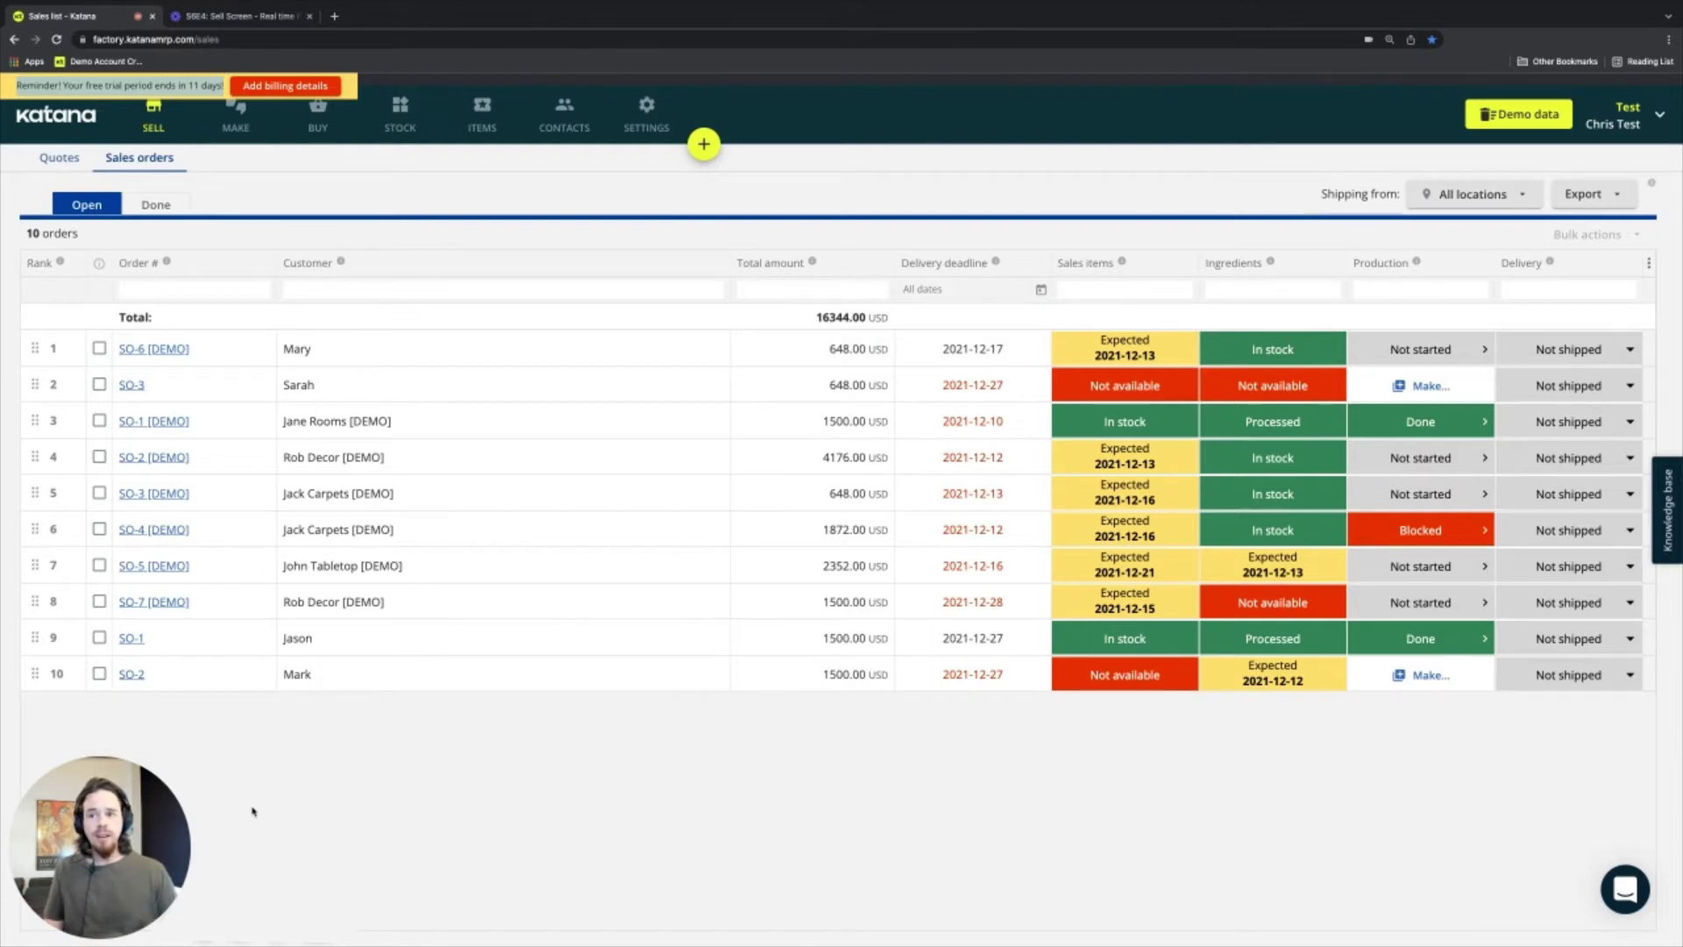
Step: Move the rank 2 sales order to rank 1, and create a manufacturing order for 1 pc of Coffee table [DEMO] / cognac from product stock
{"action": "left_click_drag", "start_coordinate": [51, 385], "coordinate": [42, 347]}
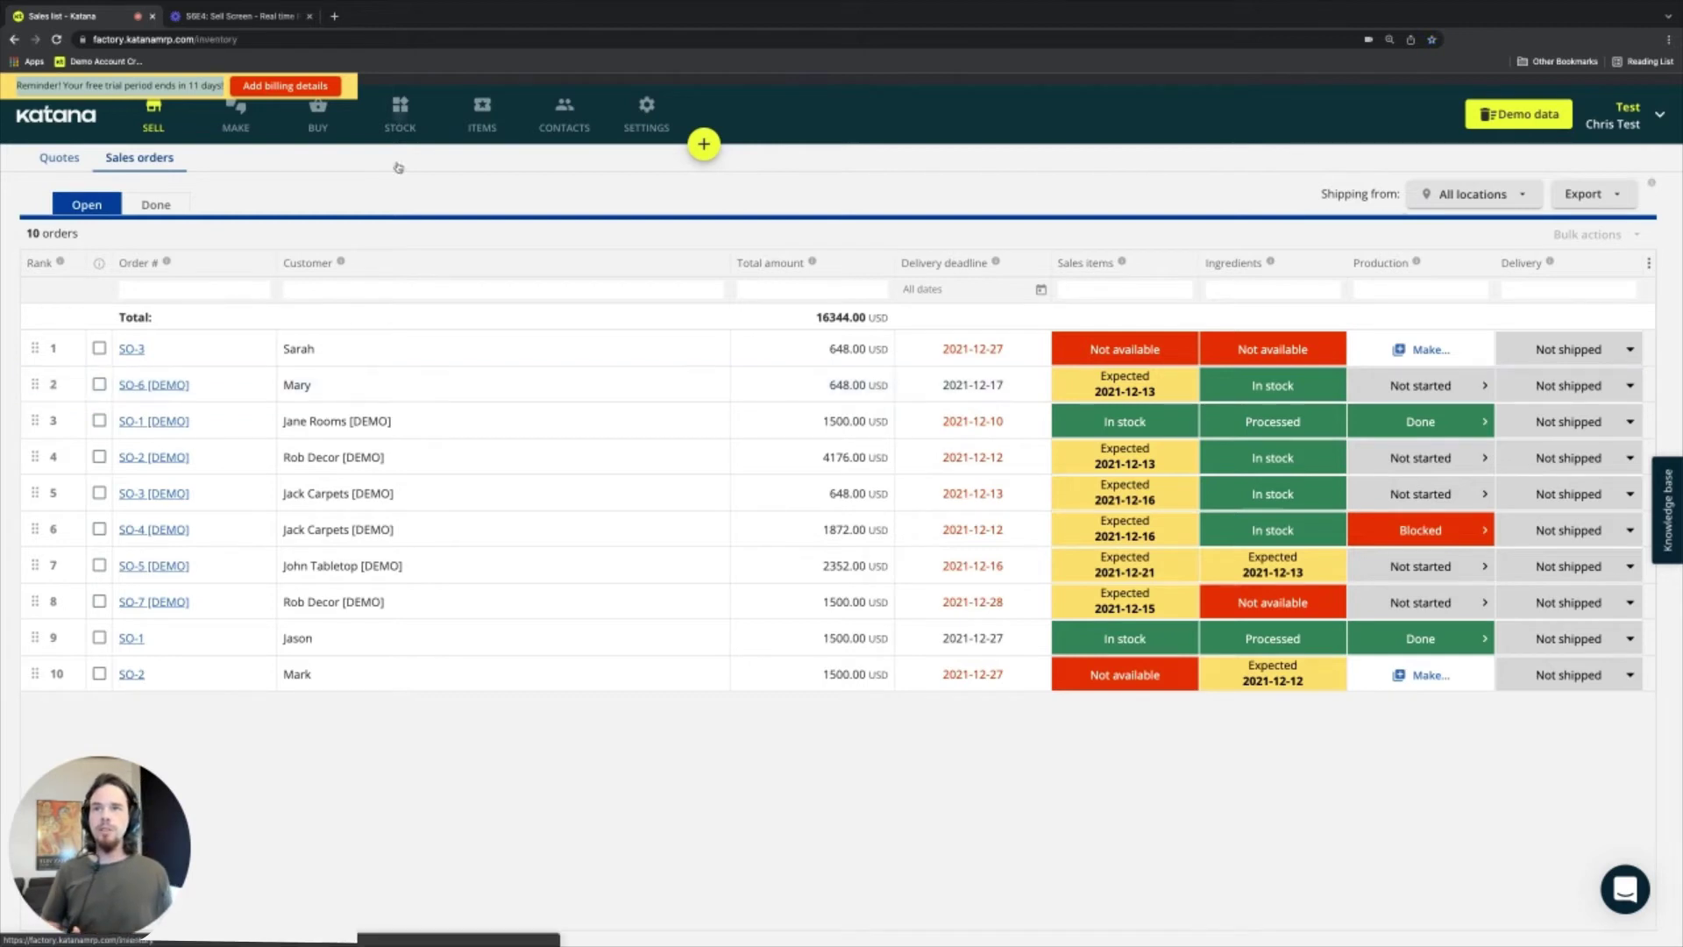
{"action": "left_click", "coordinate": [400, 114]}
{"action": "left_click", "coordinate": [156, 204]}
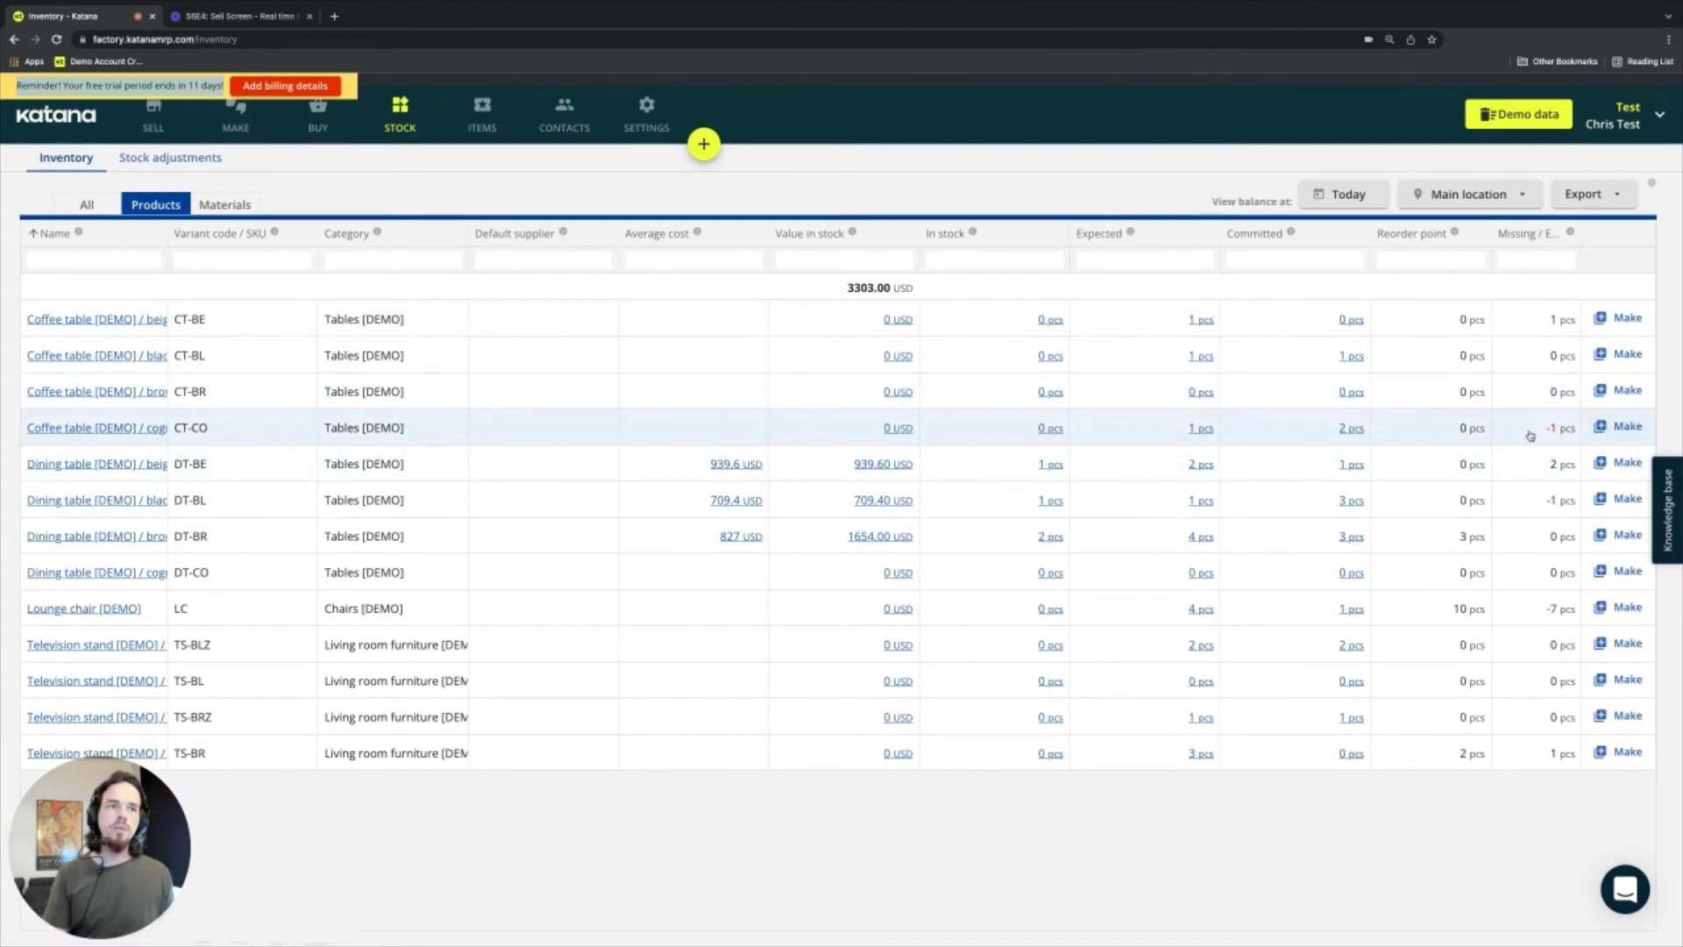
{"action": "left_click", "coordinate": [1621, 427]}
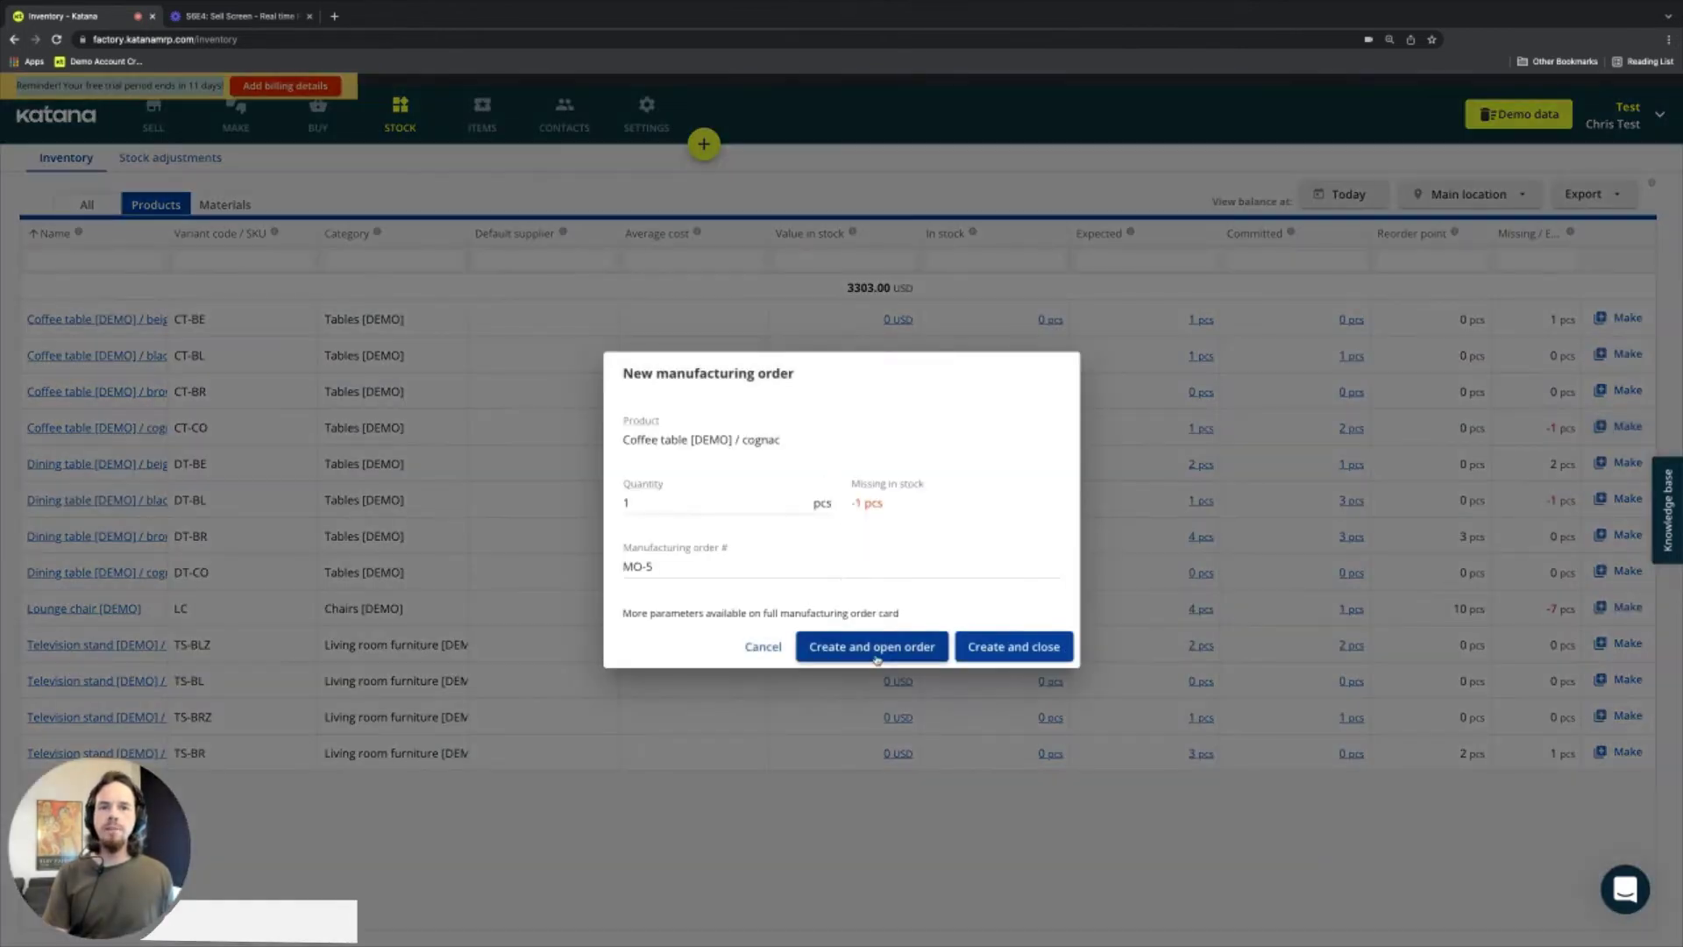
{"action": "left_click", "coordinate": [882, 656]}
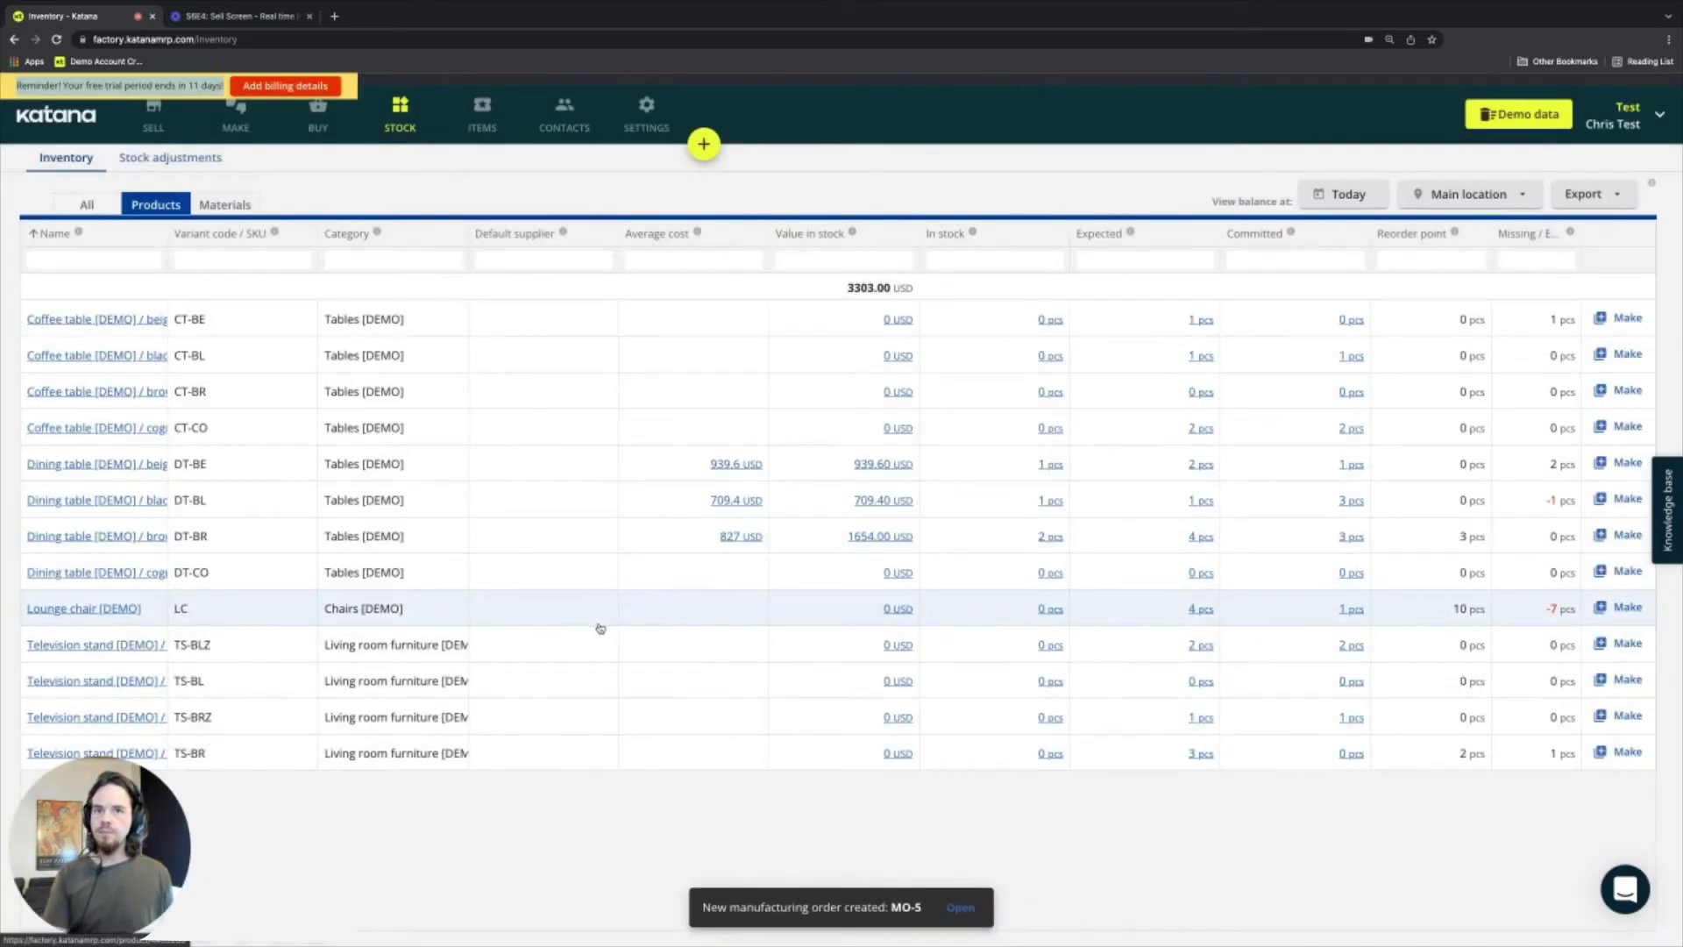
Step: Move the new manufacturing order to rank 2 in the production schedule and return to the open sales orders
{"action": "left_click", "coordinate": [234, 118]}
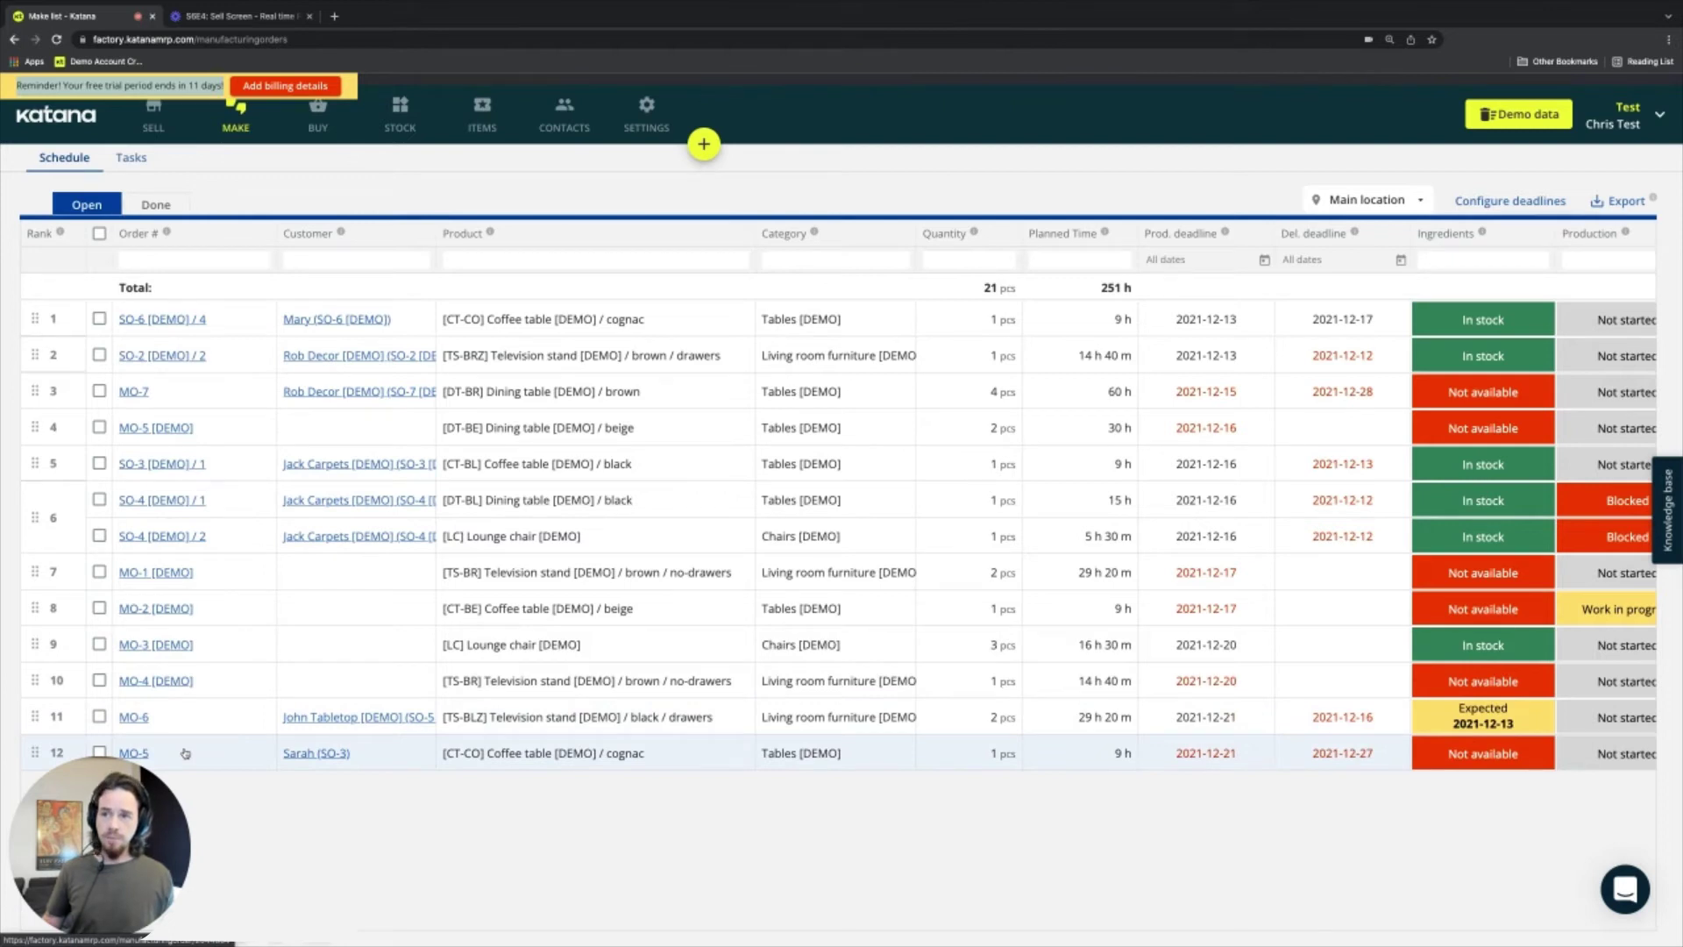
{"action": "left_click_drag", "start_coordinate": [35, 752], "coordinate": [38, 350]}
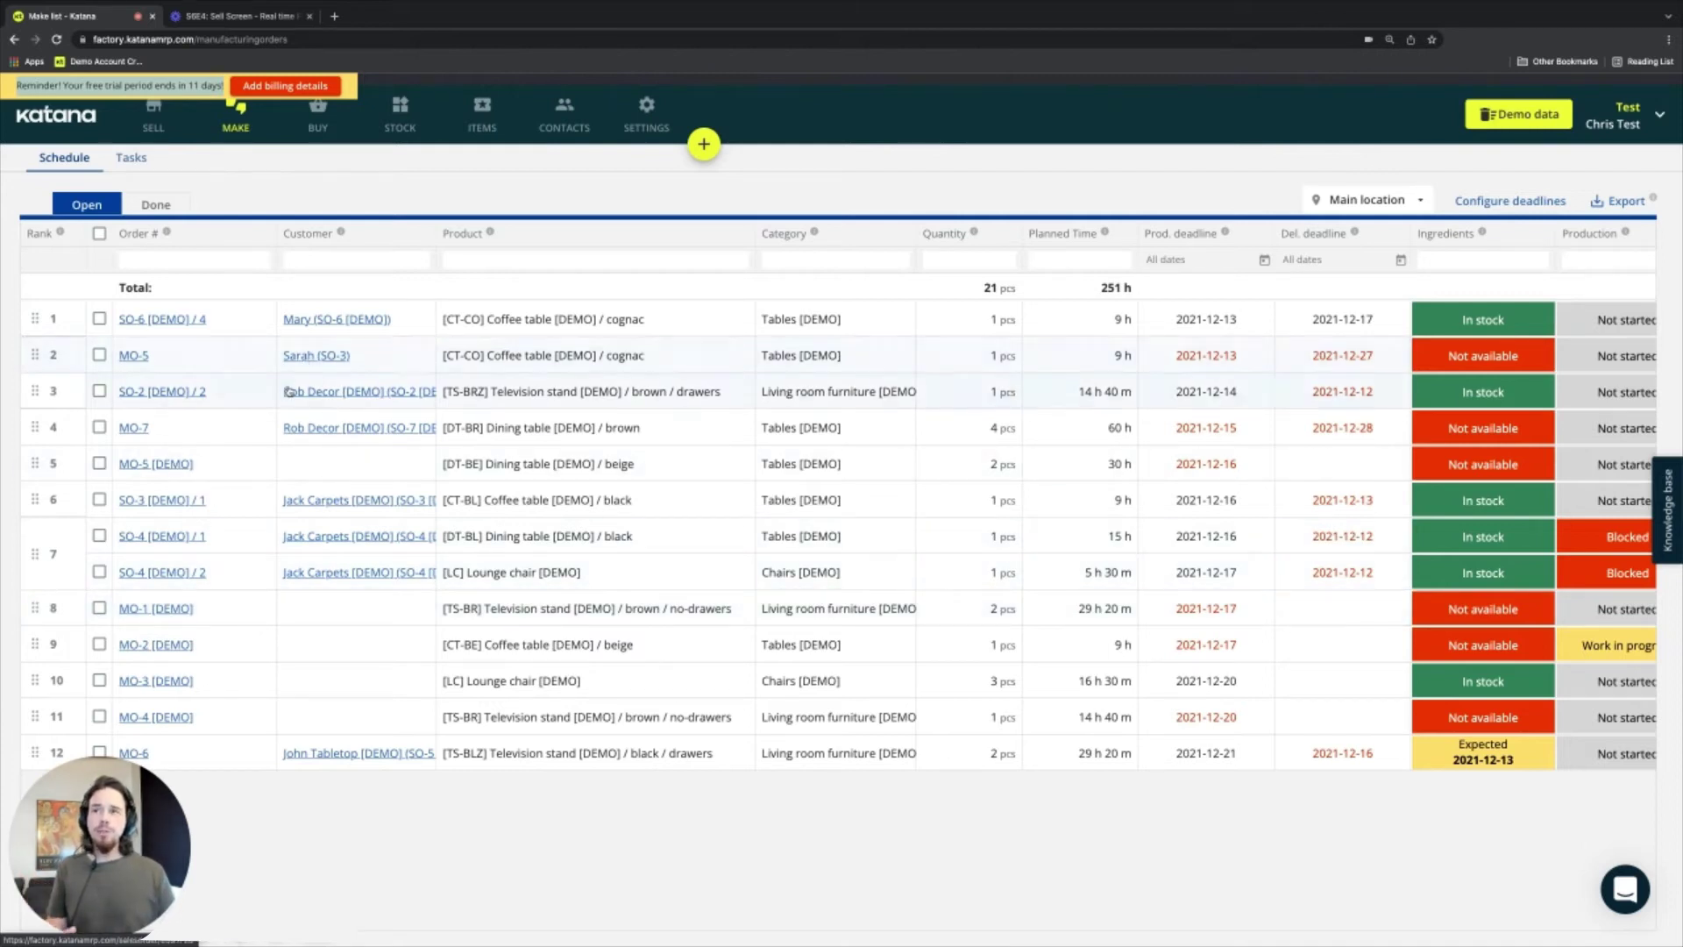
{"action": "left_click", "coordinate": [154, 117]}
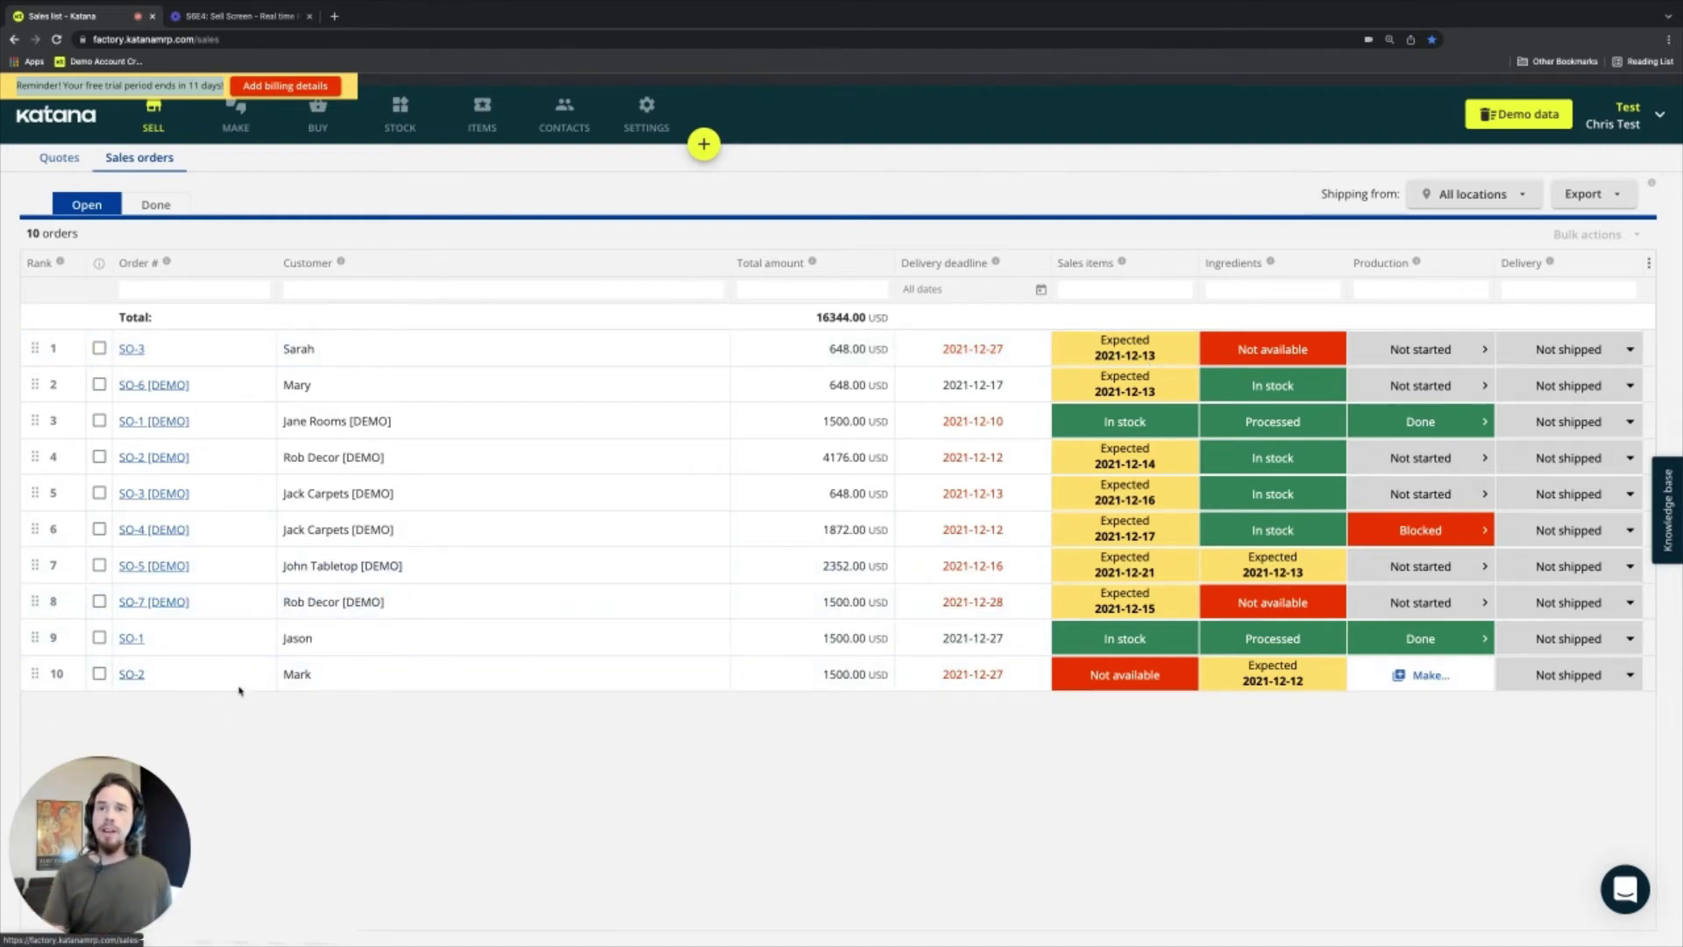
Step: Create a new sales order and enter the customer's name
{"action": "left_click", "coordinate": [704, 146]}
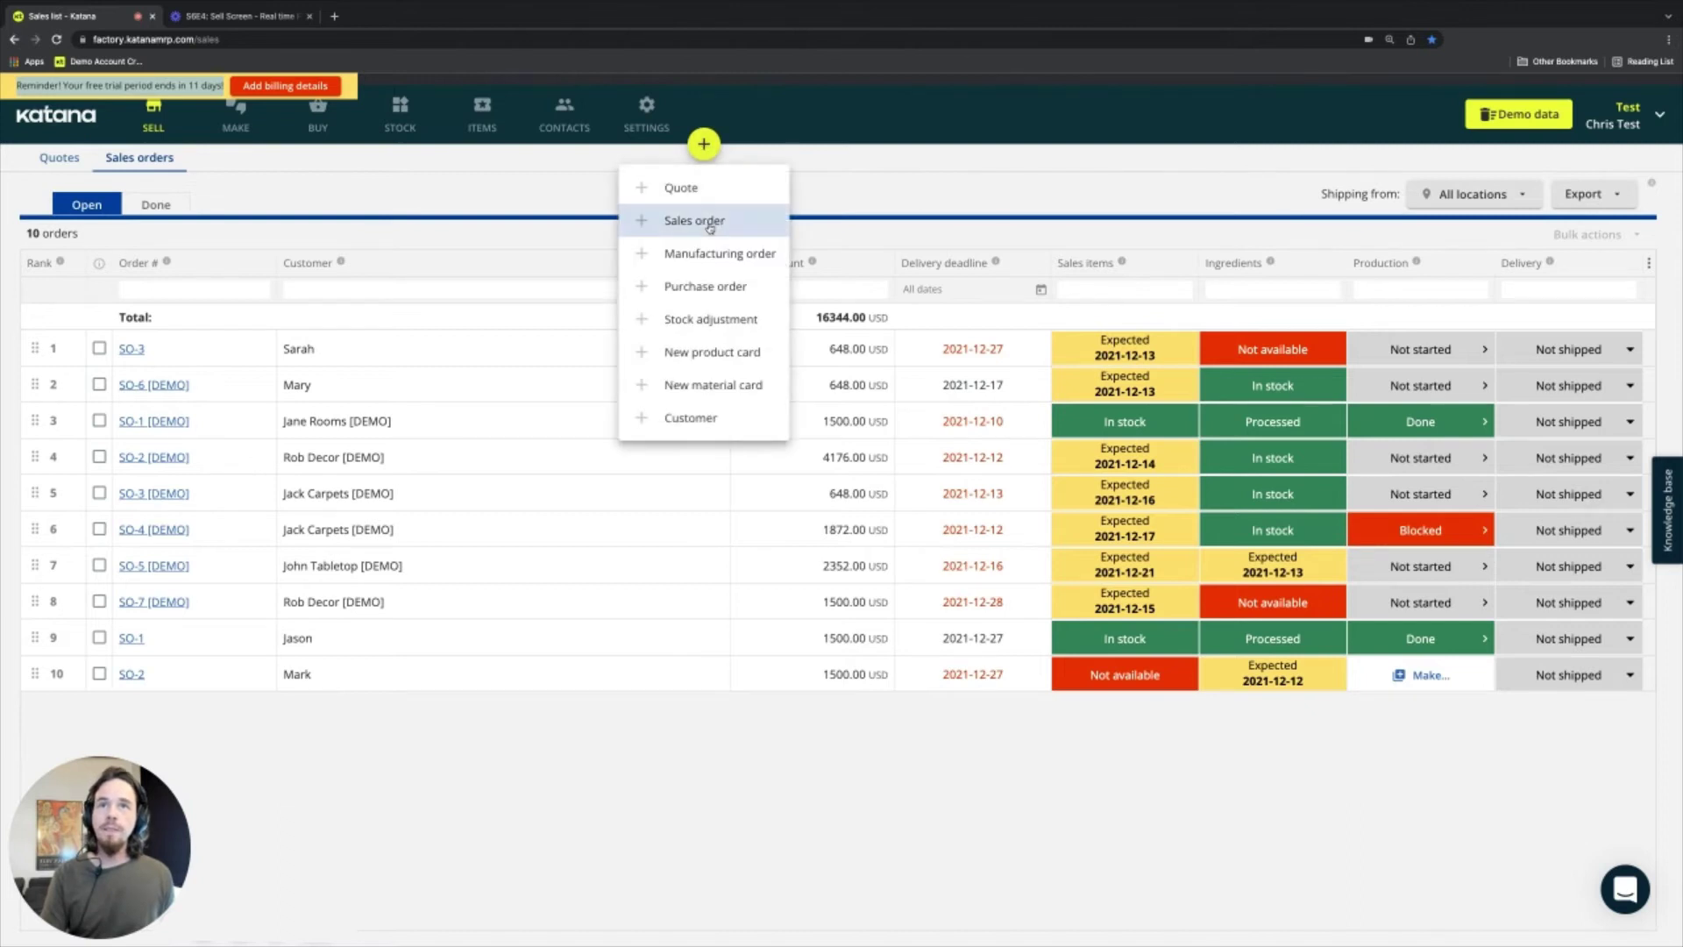
{"action": "left_click", "coordinate": [695, 219]}
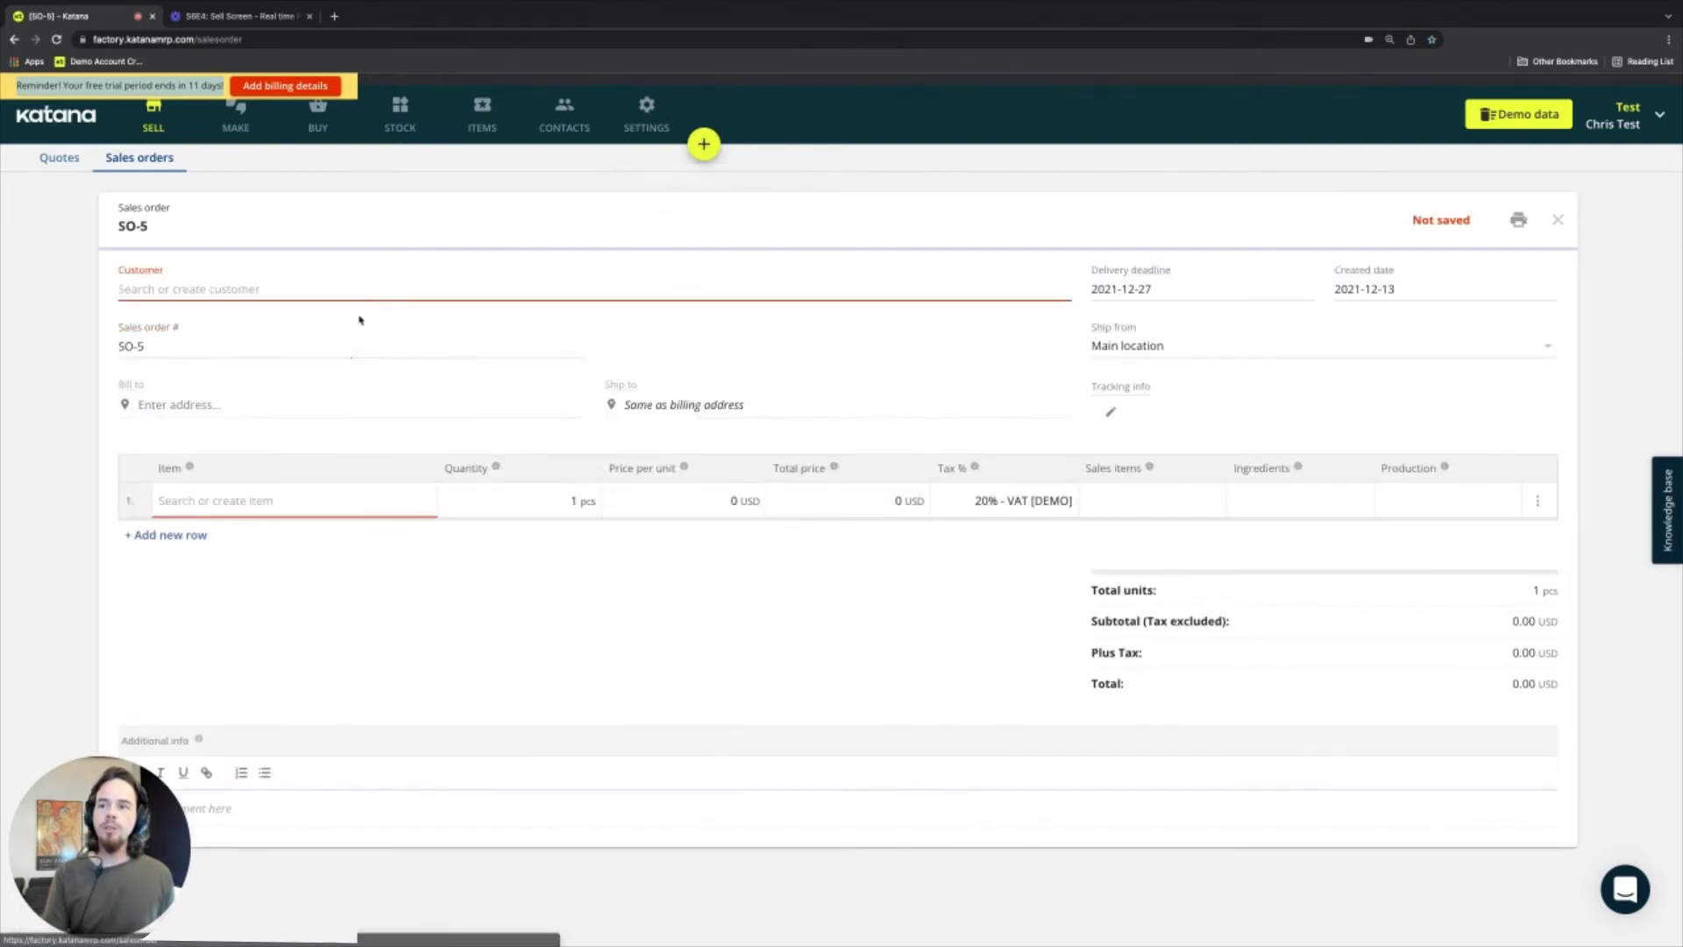
{"action": "left_click", "coordinate": [217, 290]}
{"action": "type", "text": "Jane"}
{"action": "left_click", "coordinate": [166, 323]}
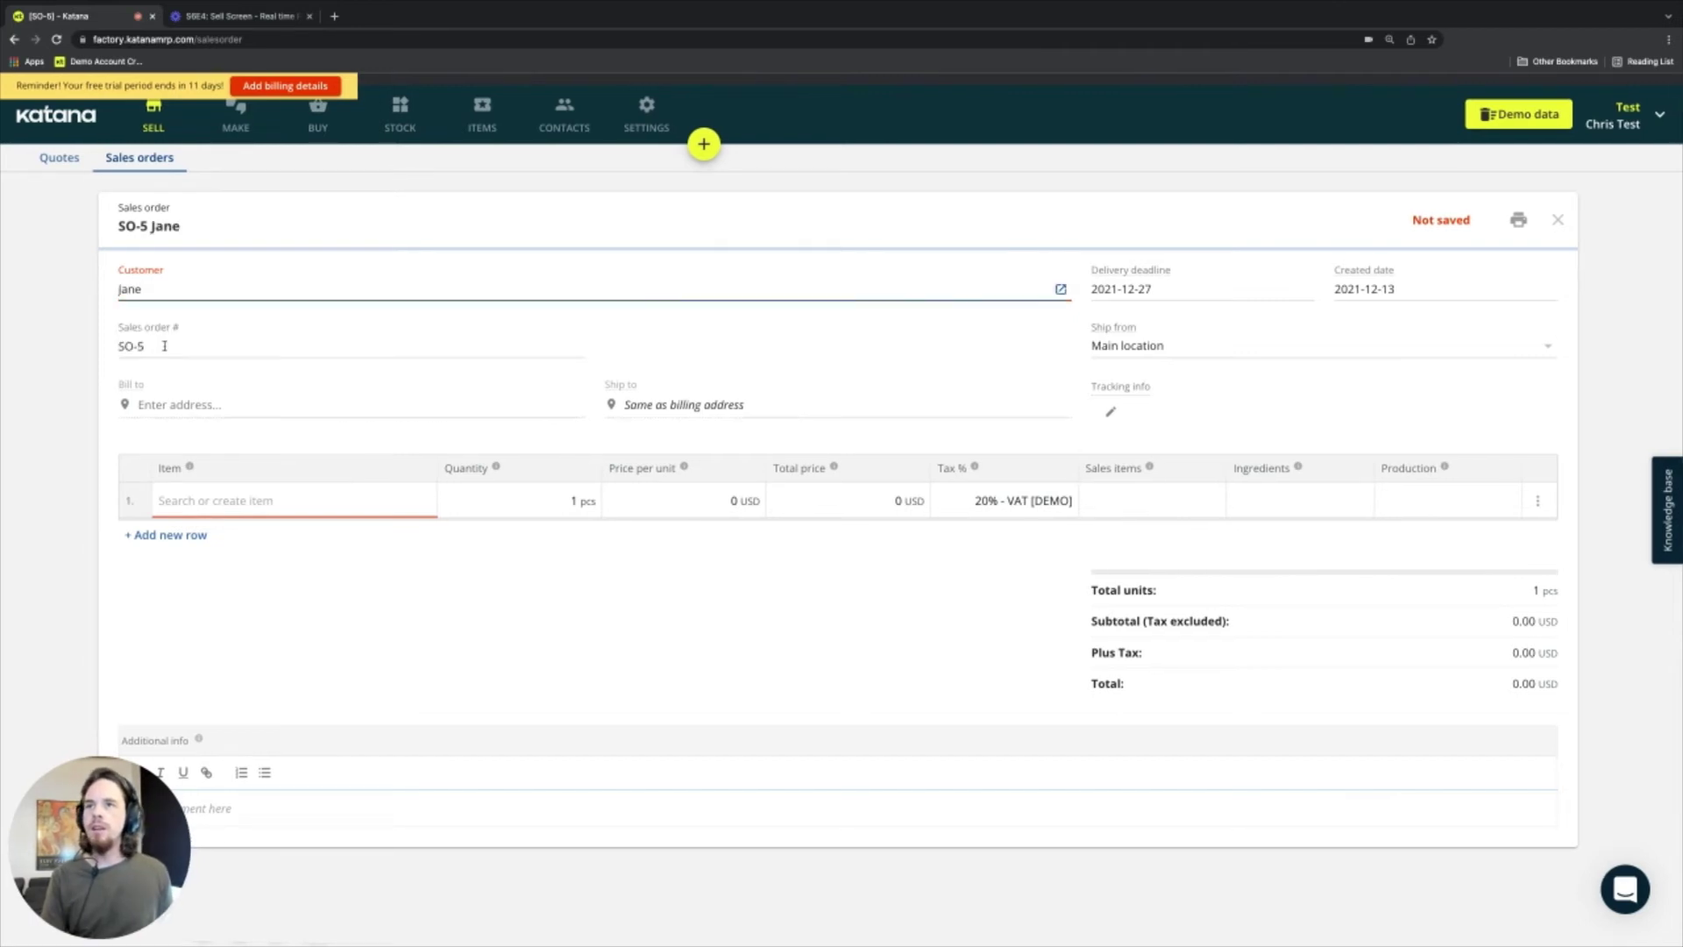
Step: Add [CT-CO] Coffee table [DEMO] / cognac as the item on the new sales order and close the order
{"action": "left_click", "coordinate": [218, 498]}
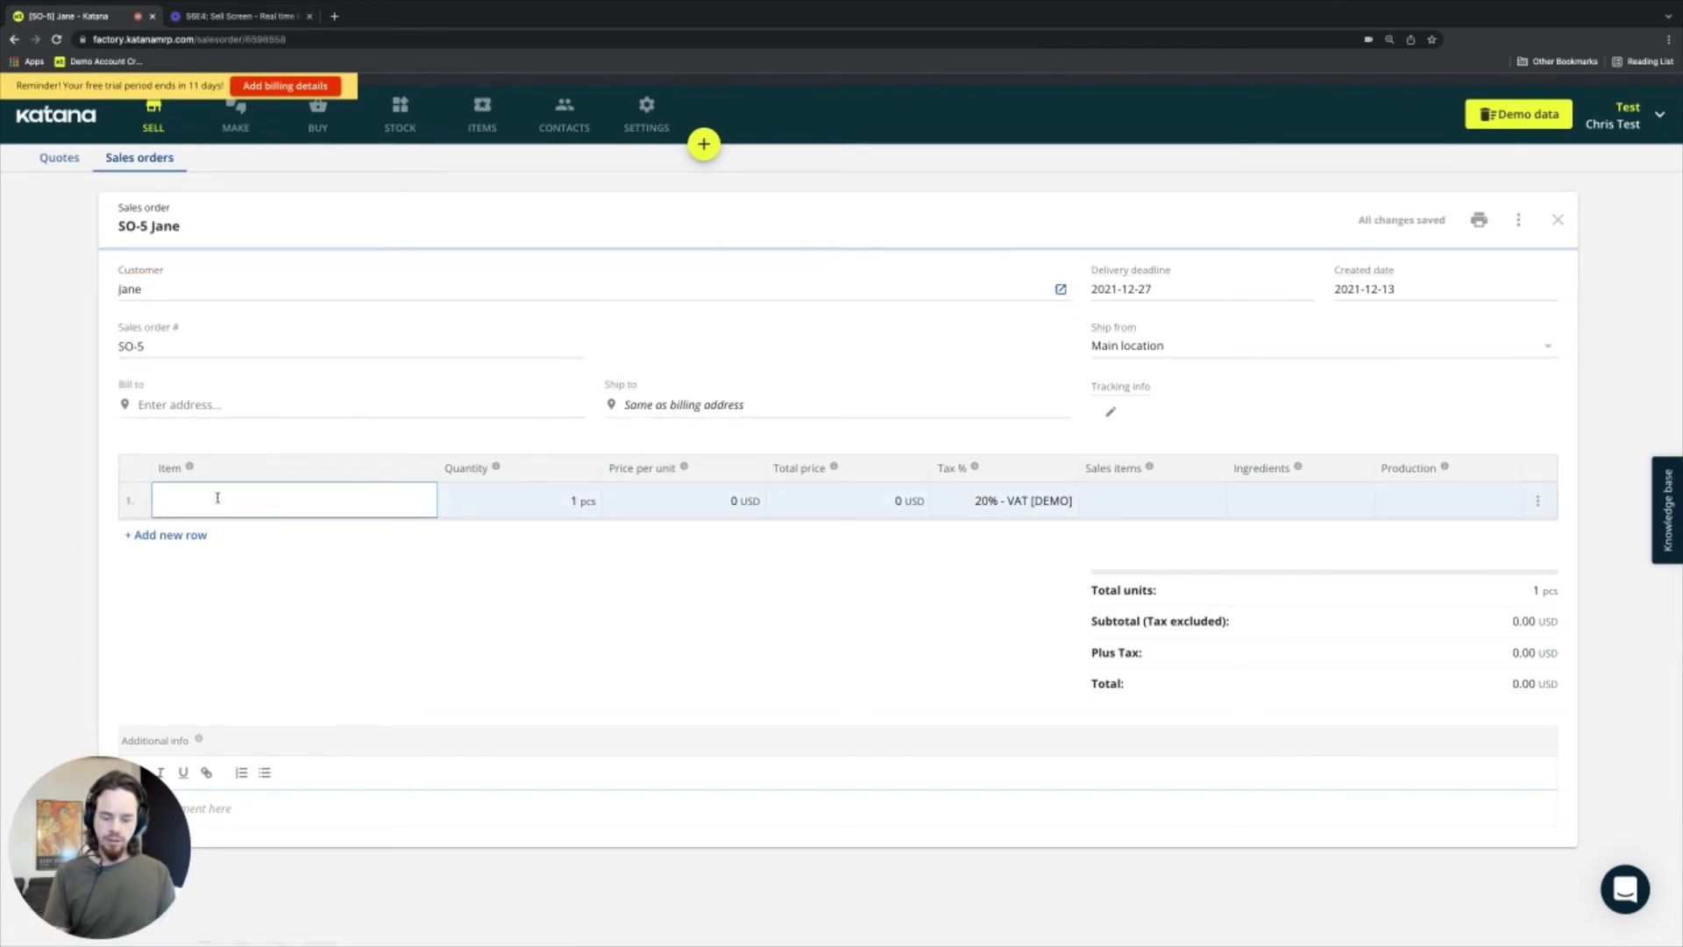
{"action": "type", "text": "coffee table"}
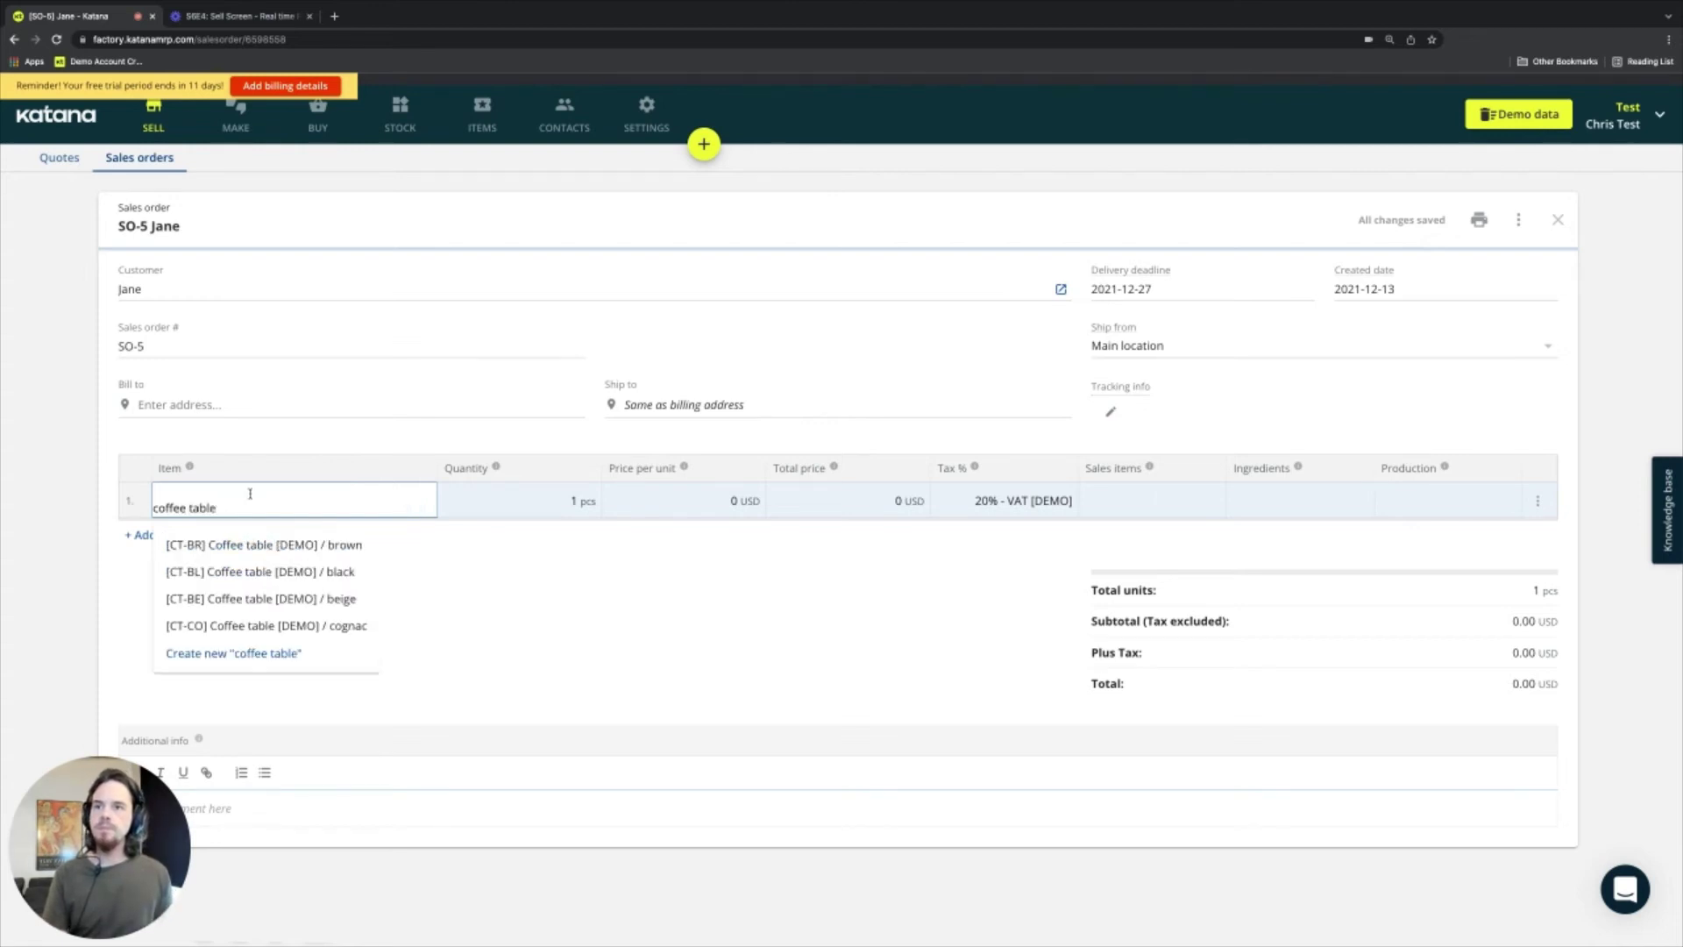
{"action": "left_click", "coordinate": [284, 625]}
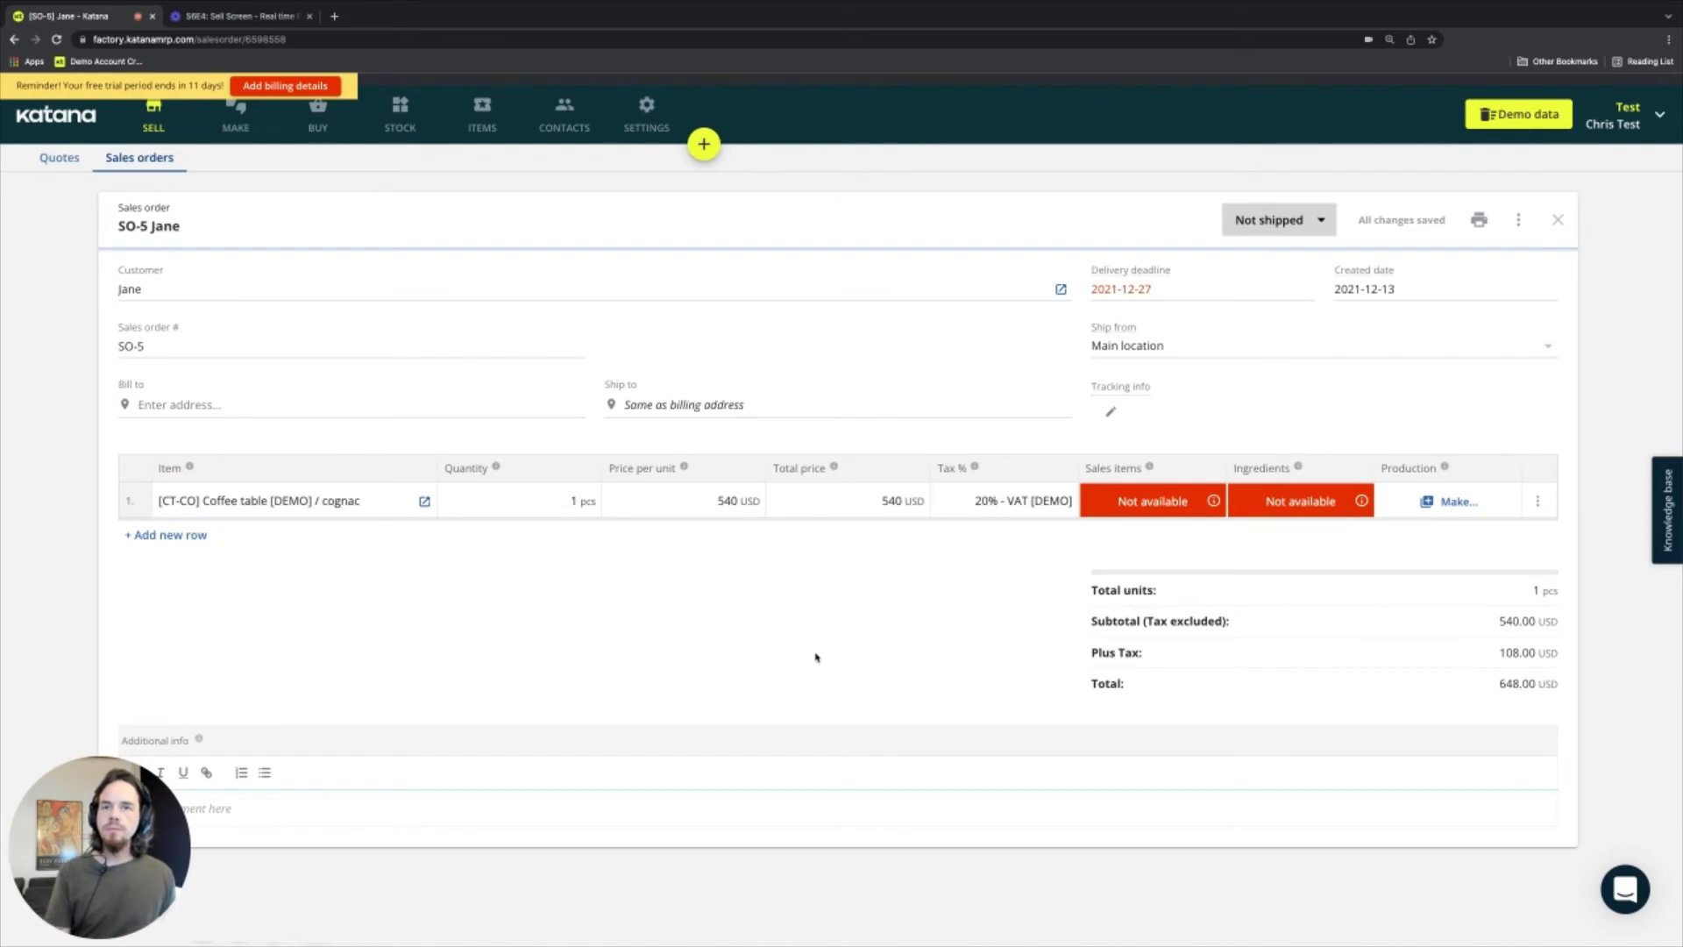
{"action": "left_click", "coordinate": [1558, 219]}
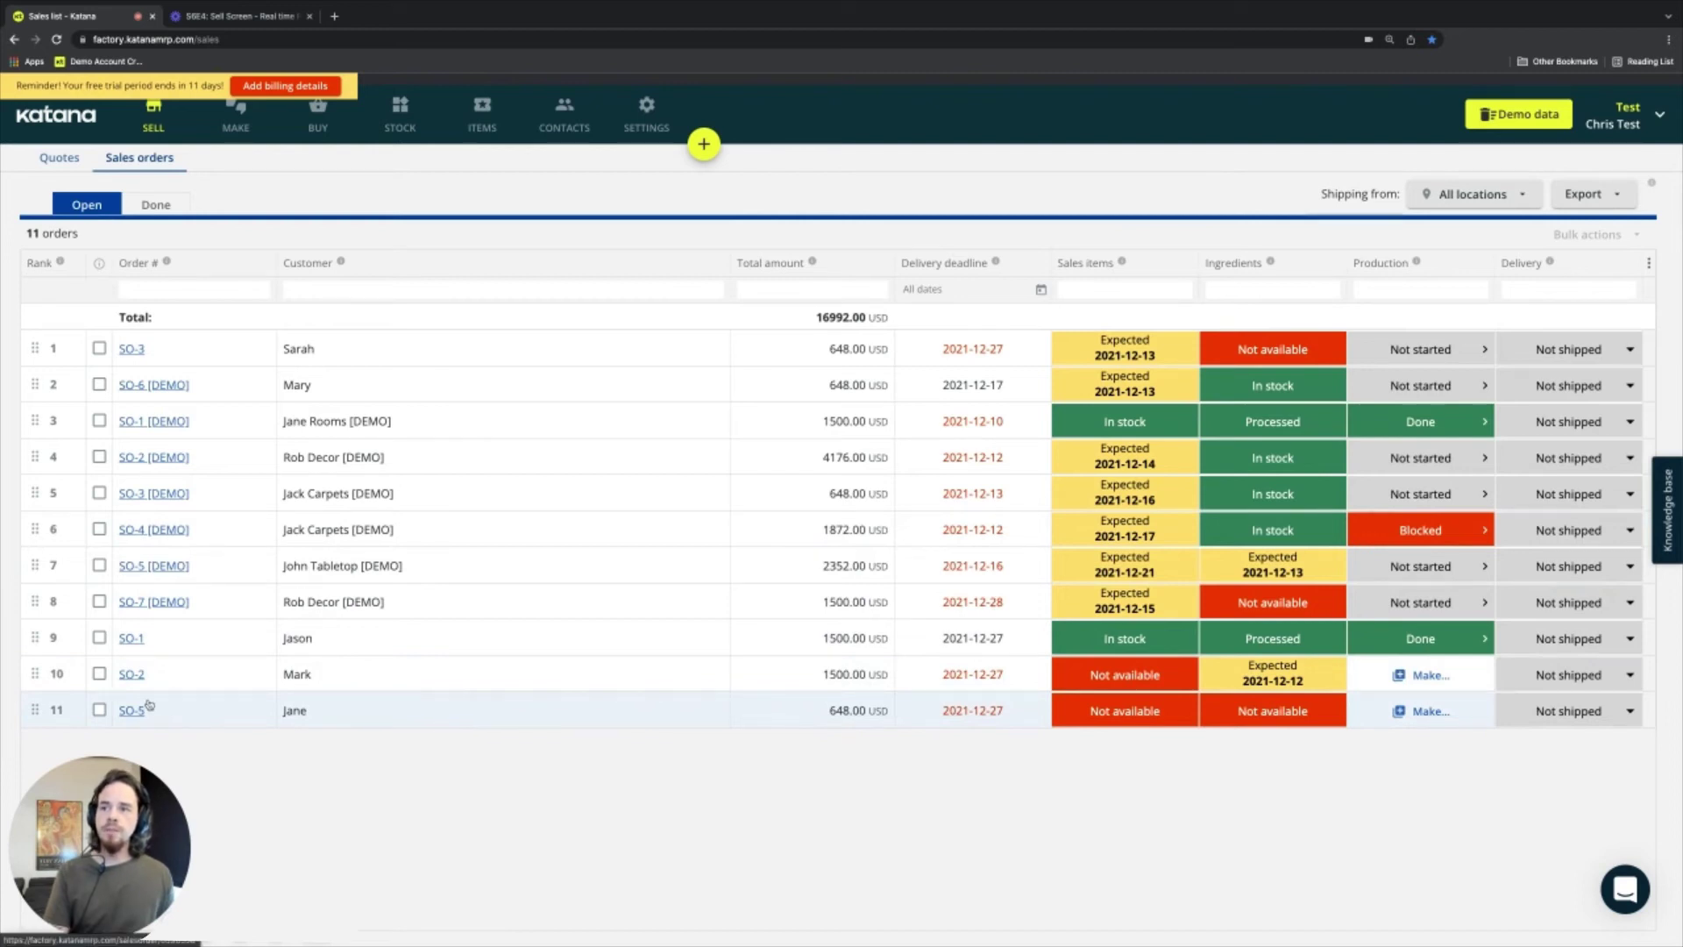
Step: Move the newly created sales order from the last rank to rank 2 and view the manufacturing schedule
{"action": "left_click_drag", "start_coordinate": [35, 710], "coordinate": [40, 384]}
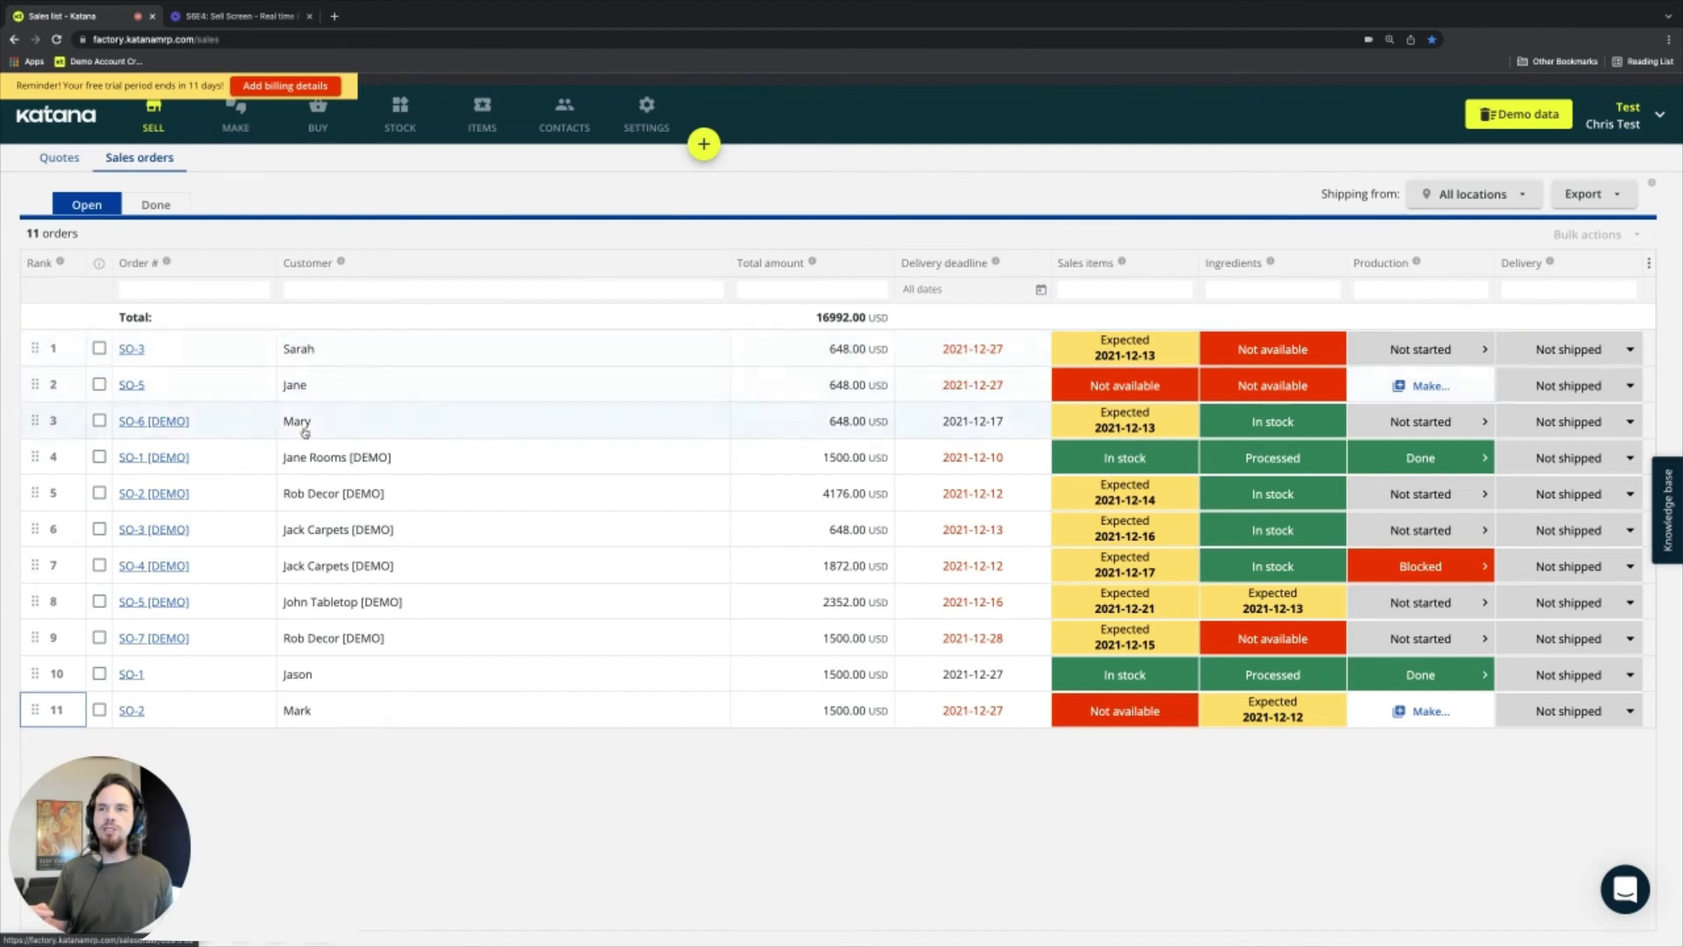
{"action": "left_click", "coordinate": [236, 120]}
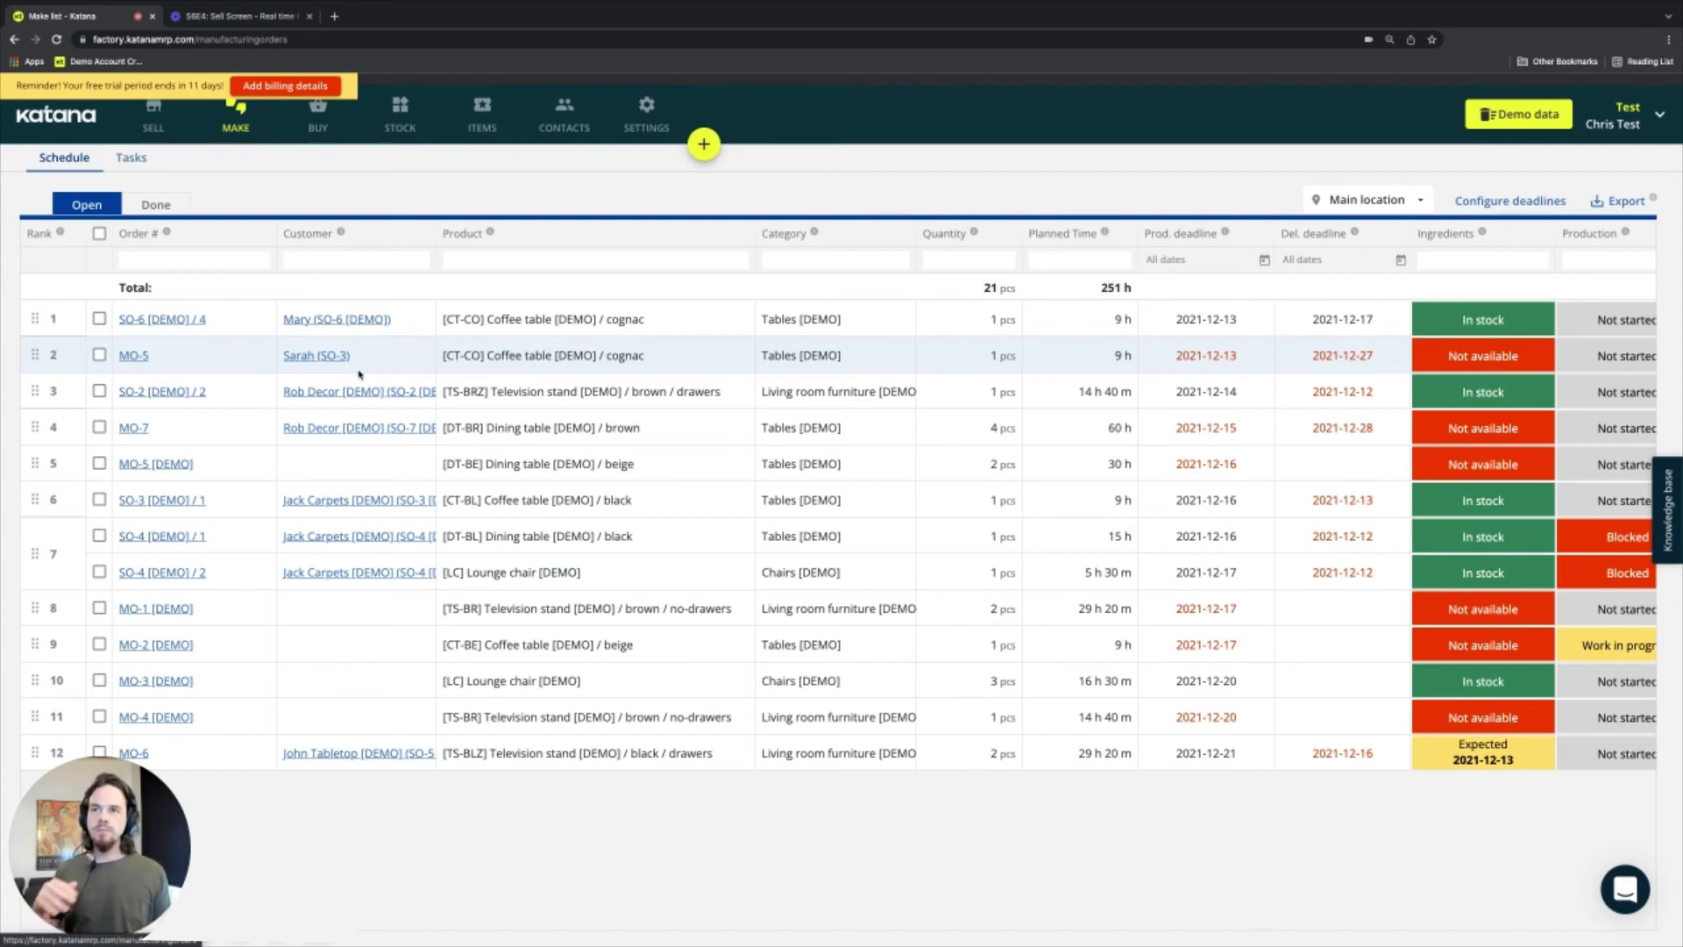
Step: Move the new sales order up to rank 1 and check which customer its cognac coffee table manufacturing order is assigned to
{"action": "left_click", "coordinate": [152, 116]}
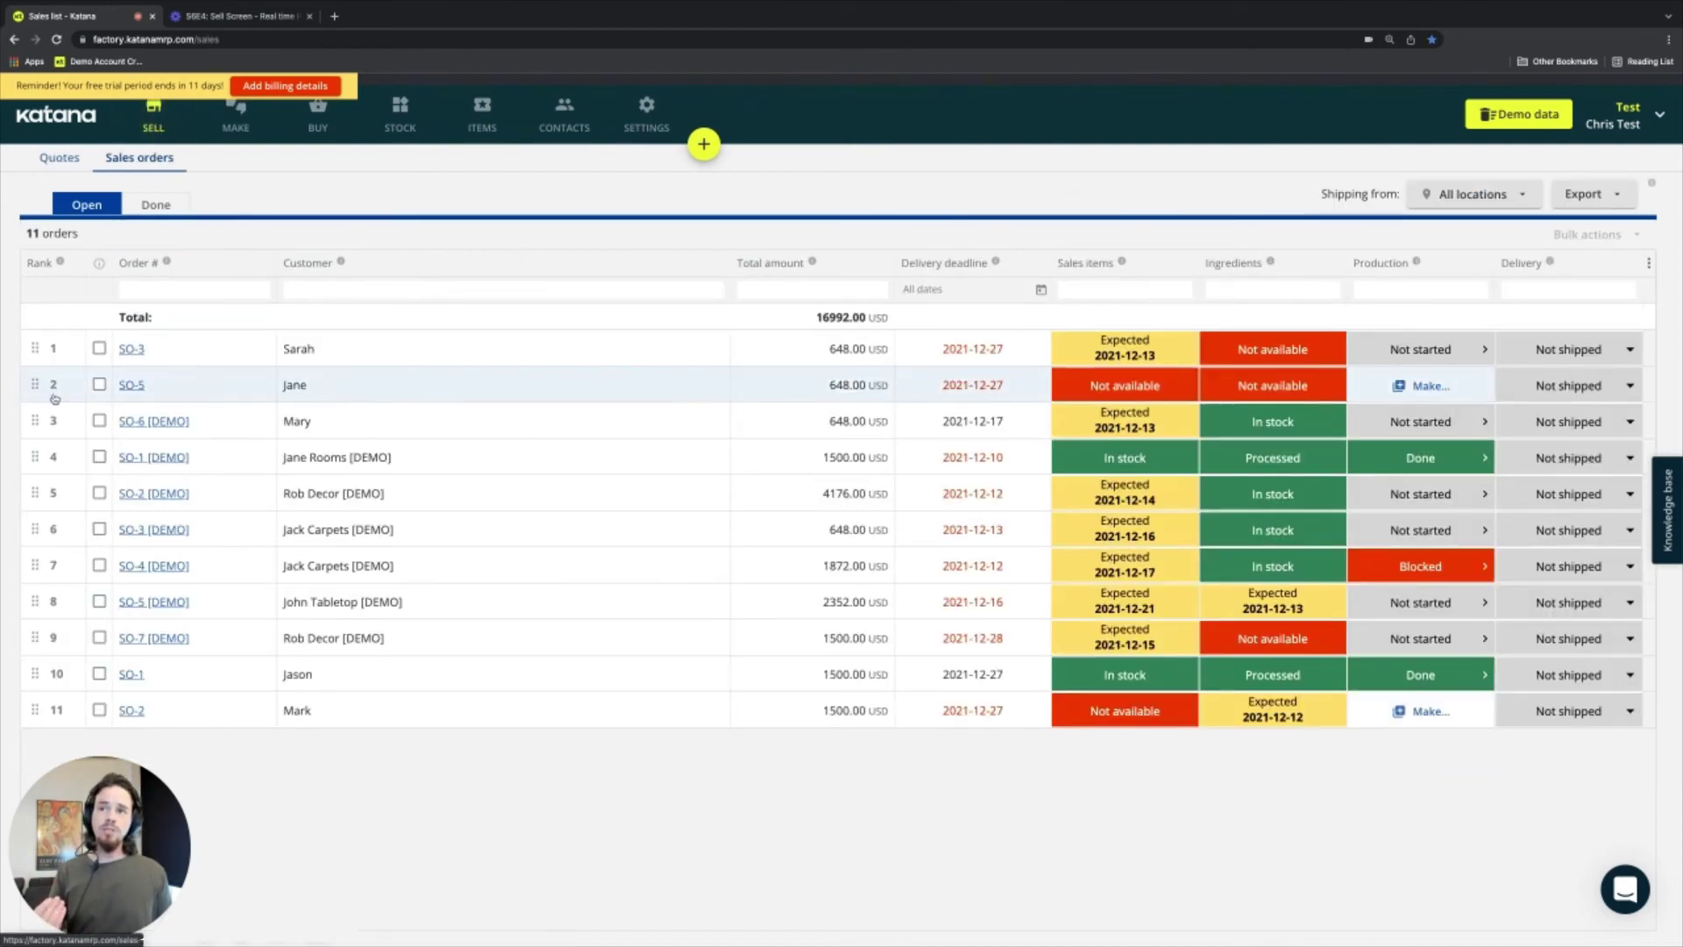
{"action": "left_click_drag", "start_coordinate": [36, 385], "coordinate": [38, 345]}
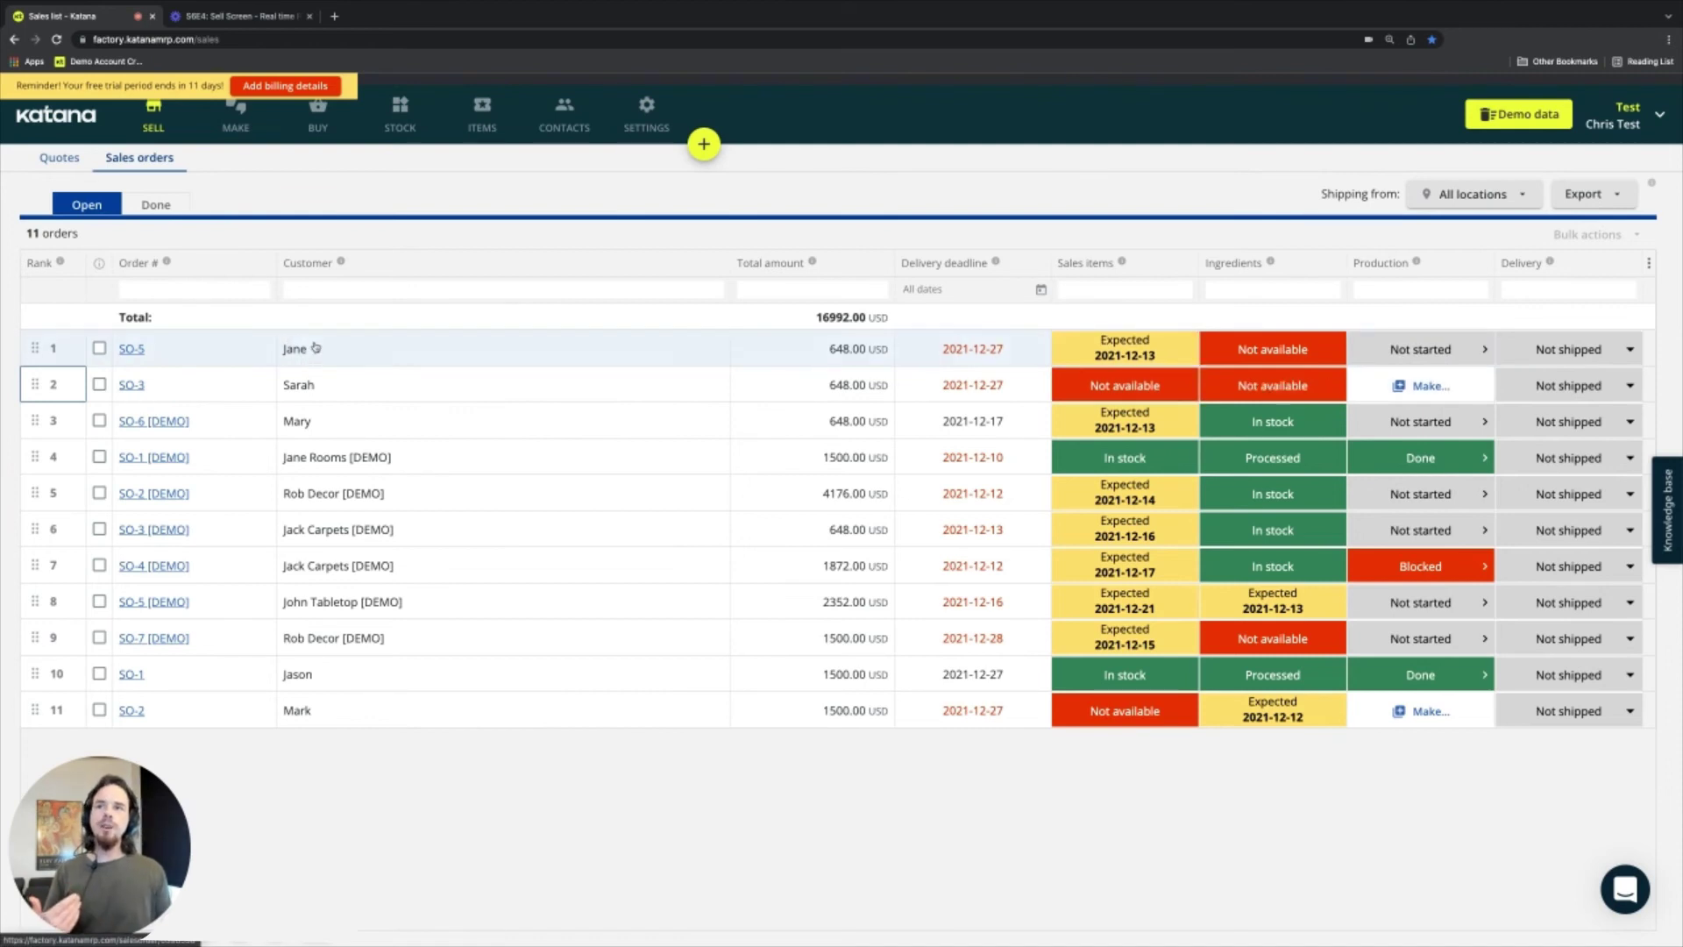
{"action": "left_click", "coordinate": [235, 115]}
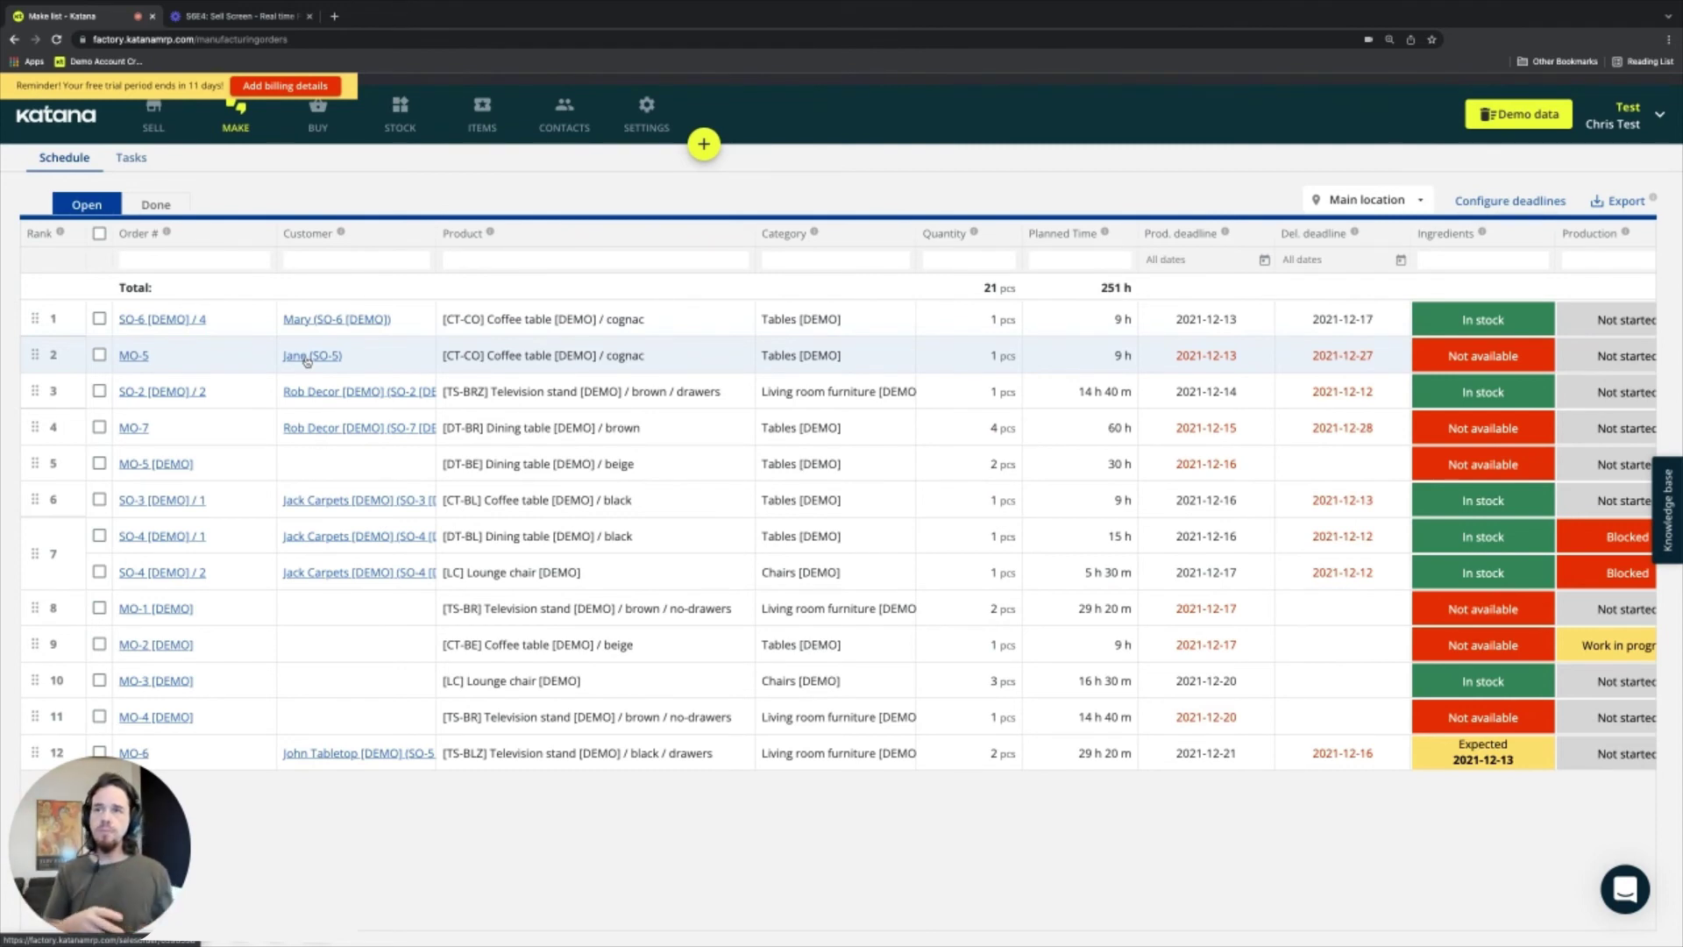
{"action": "scroll", "coordinate": [307, 360], "scroll_direction": "right", "scroll_amount": 2}
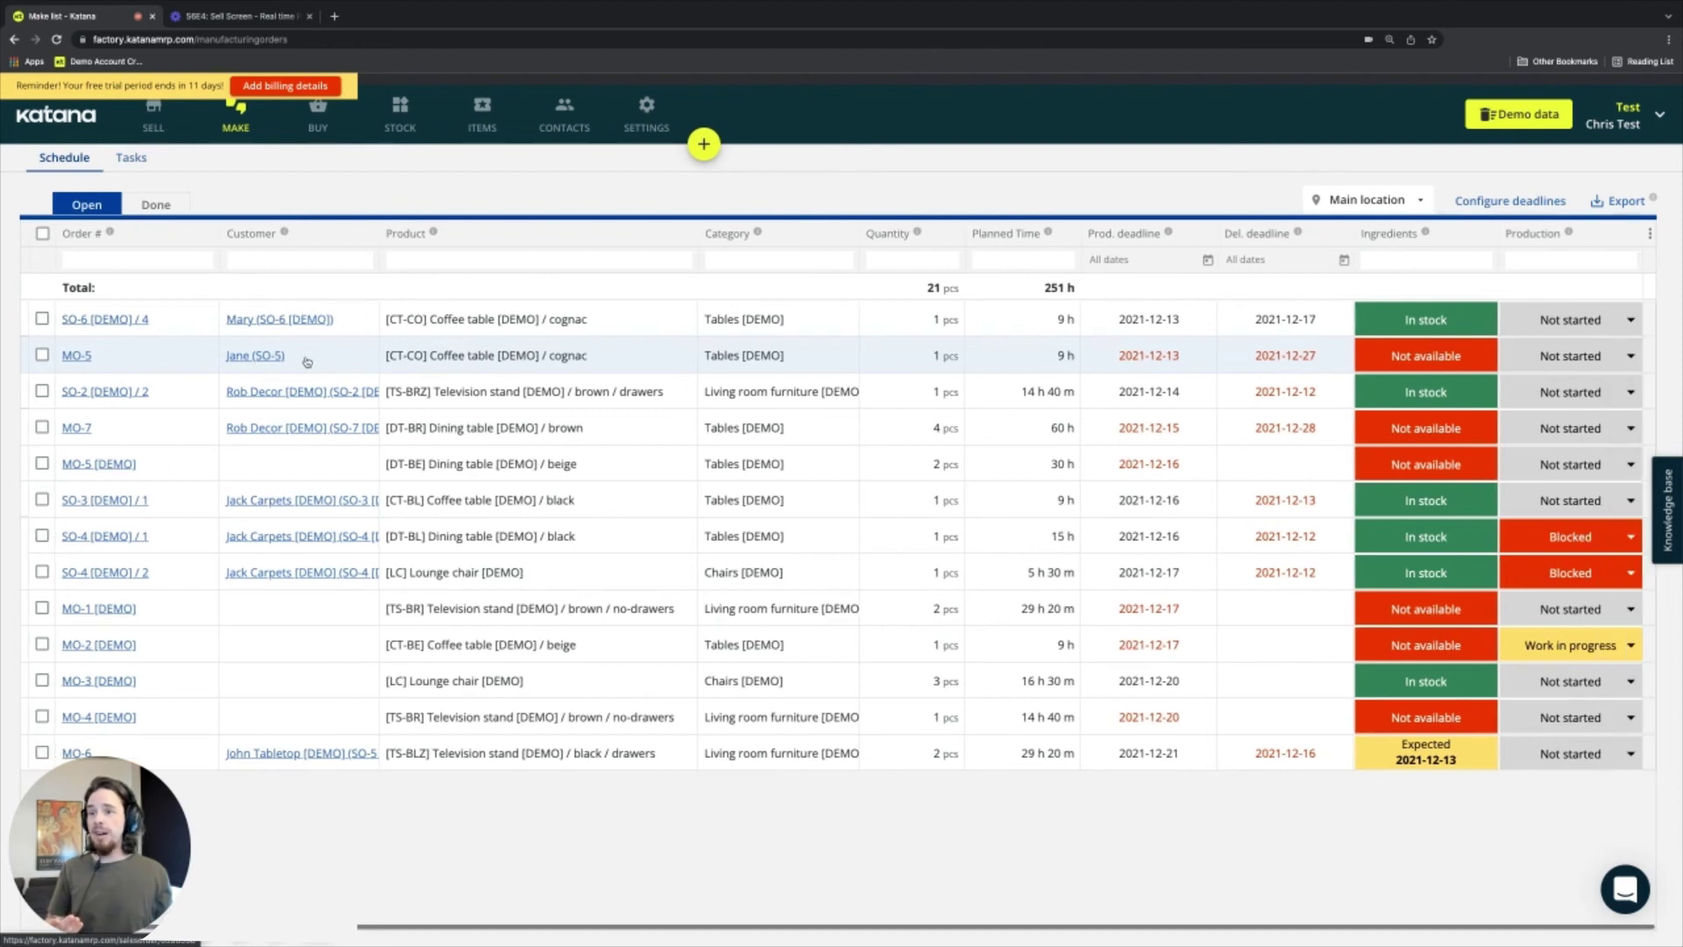
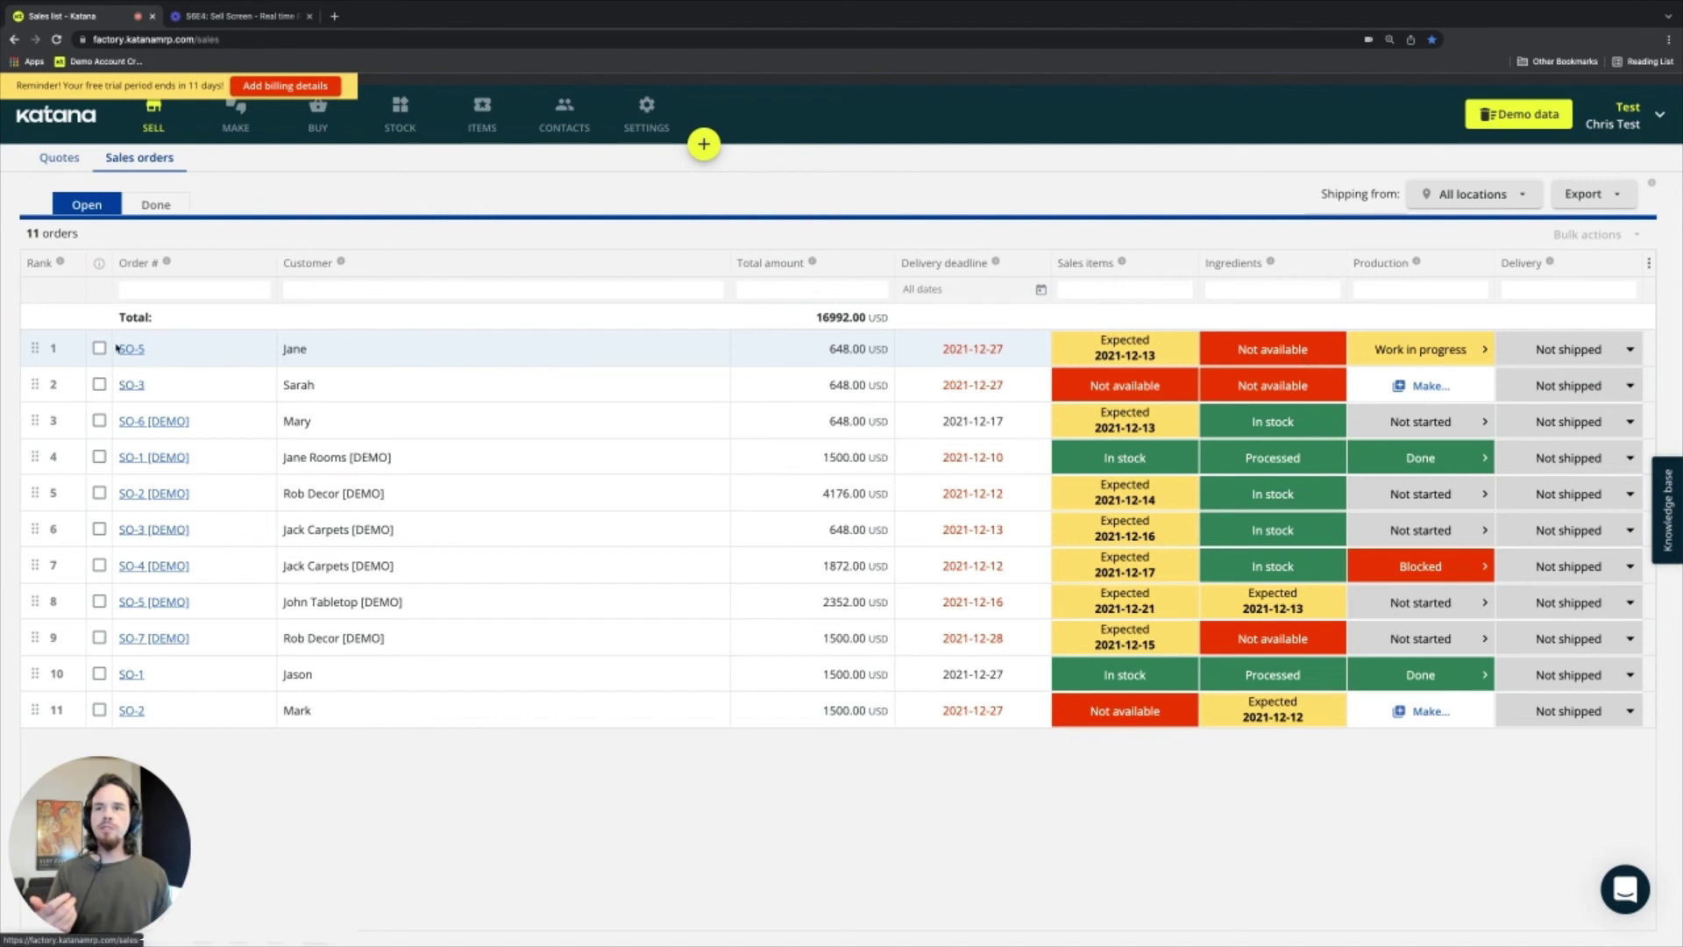
Step: Switch the first two sales orders by moving rank 2 to rank 1, and view the manufacturing schedule again
{"action": "left_click_drag", "start_coordinate": [35, 386], "coordinate": [43, 343]}
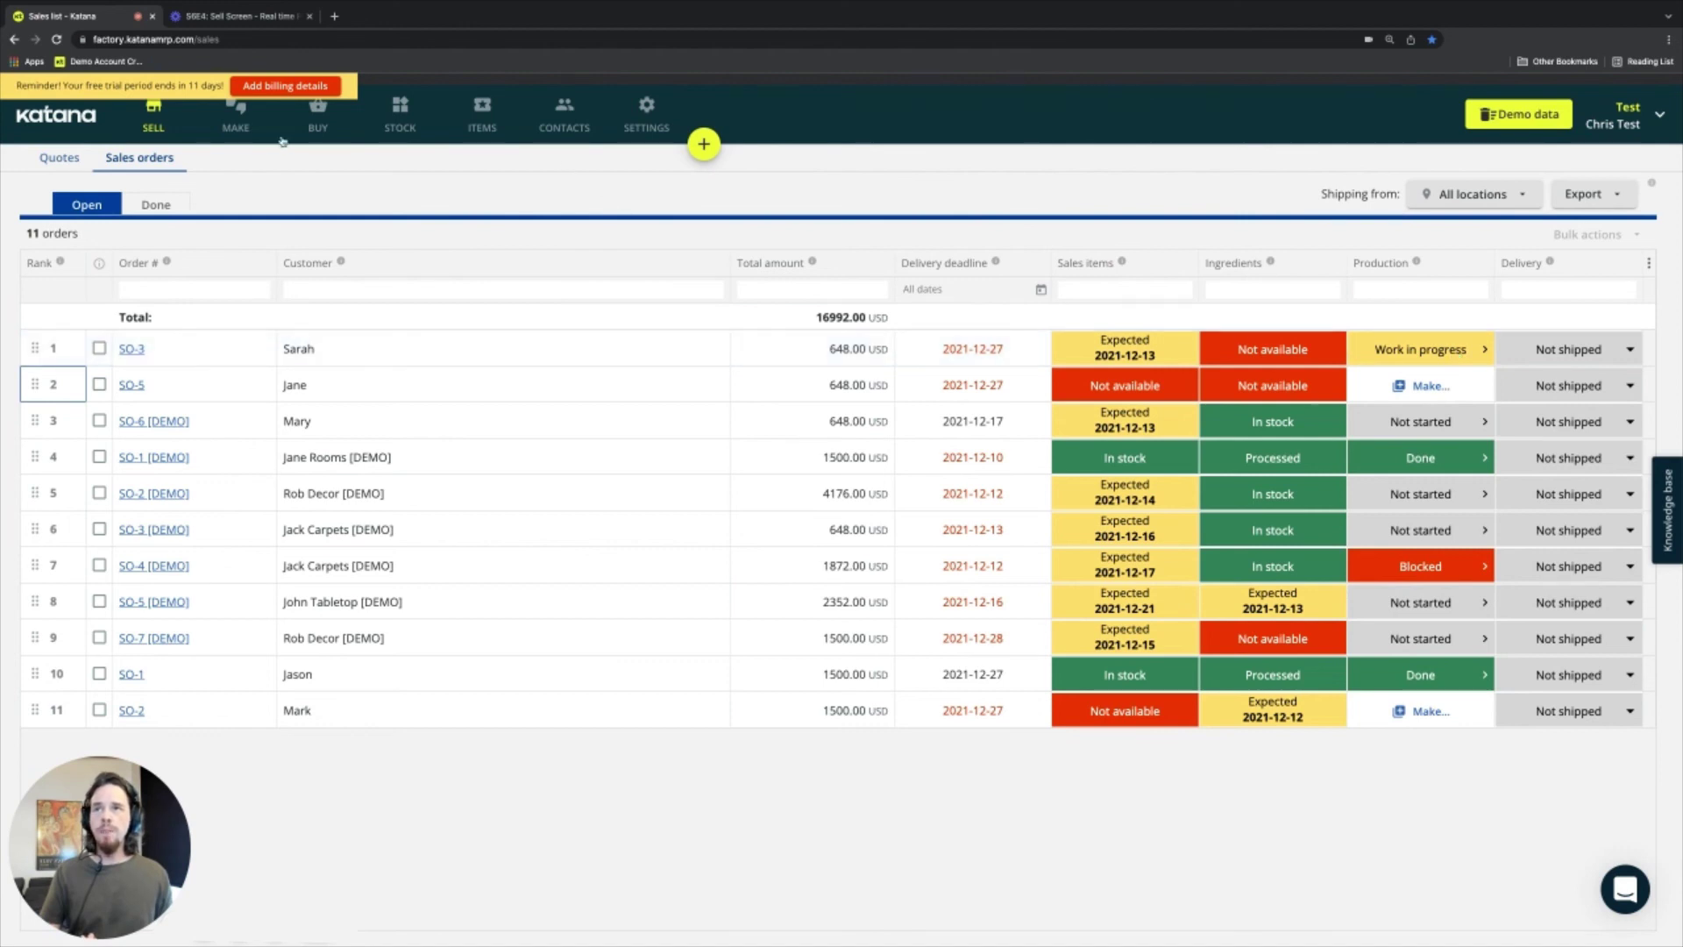
{"action": "left_click", "coordinate": [233, 121]}
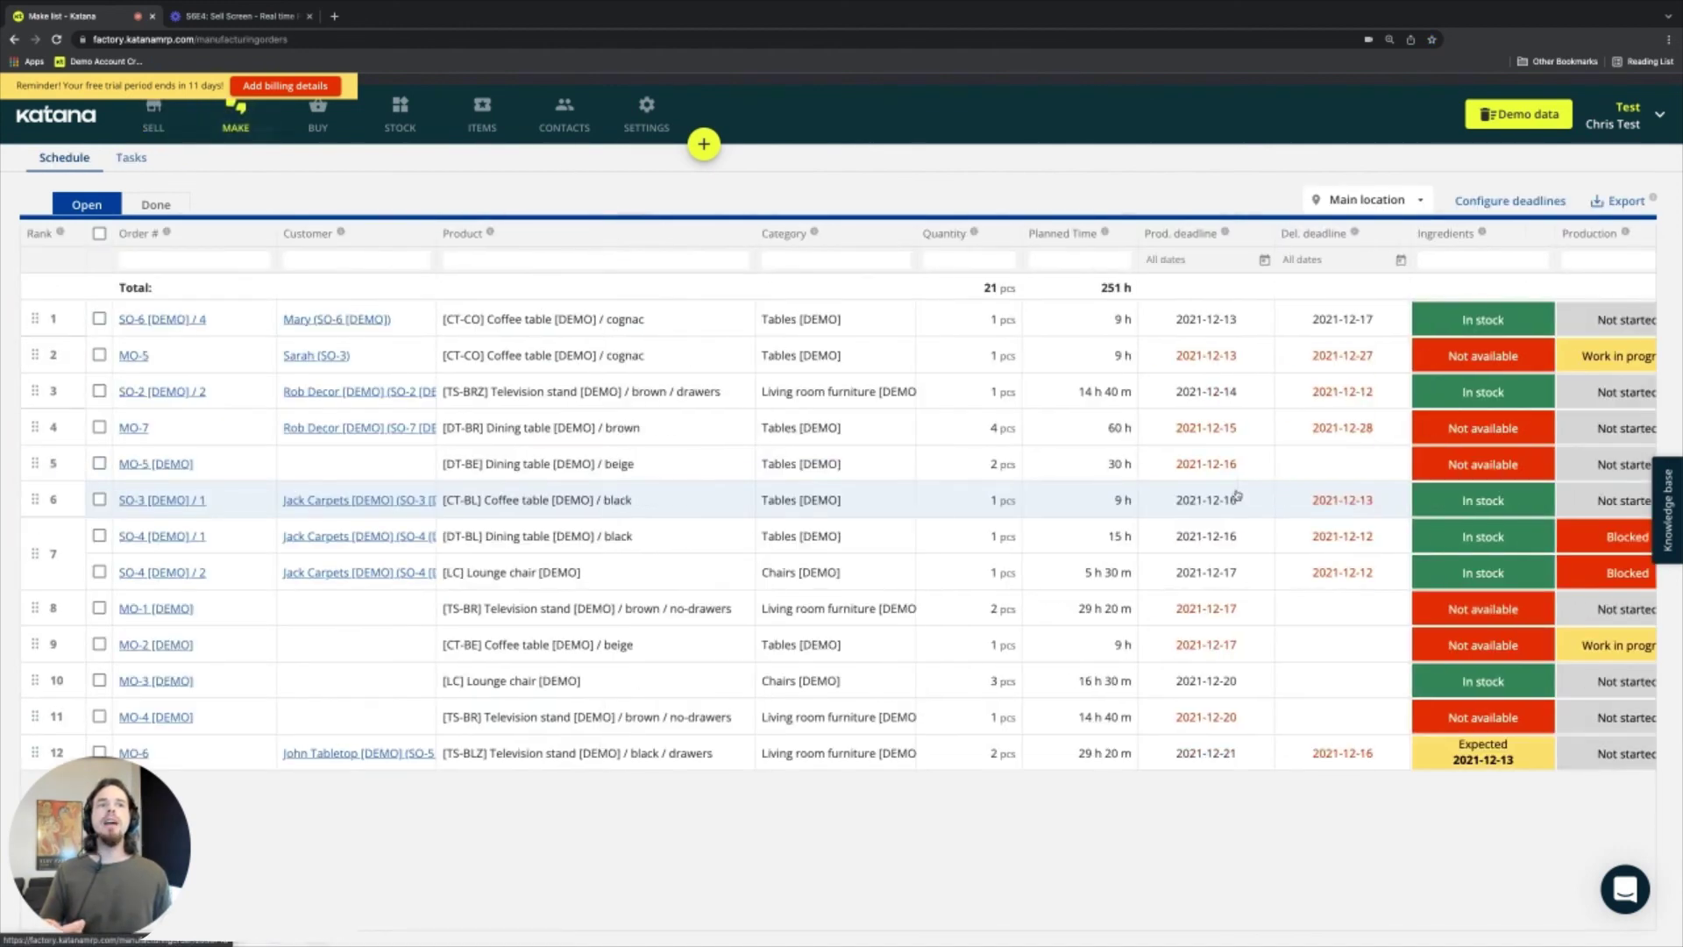
Step: Select the rank 2 manufacturing order for the cognac coffee table and set its production status to Done
{"action": "left_click", "coordinate": [99, 355]}
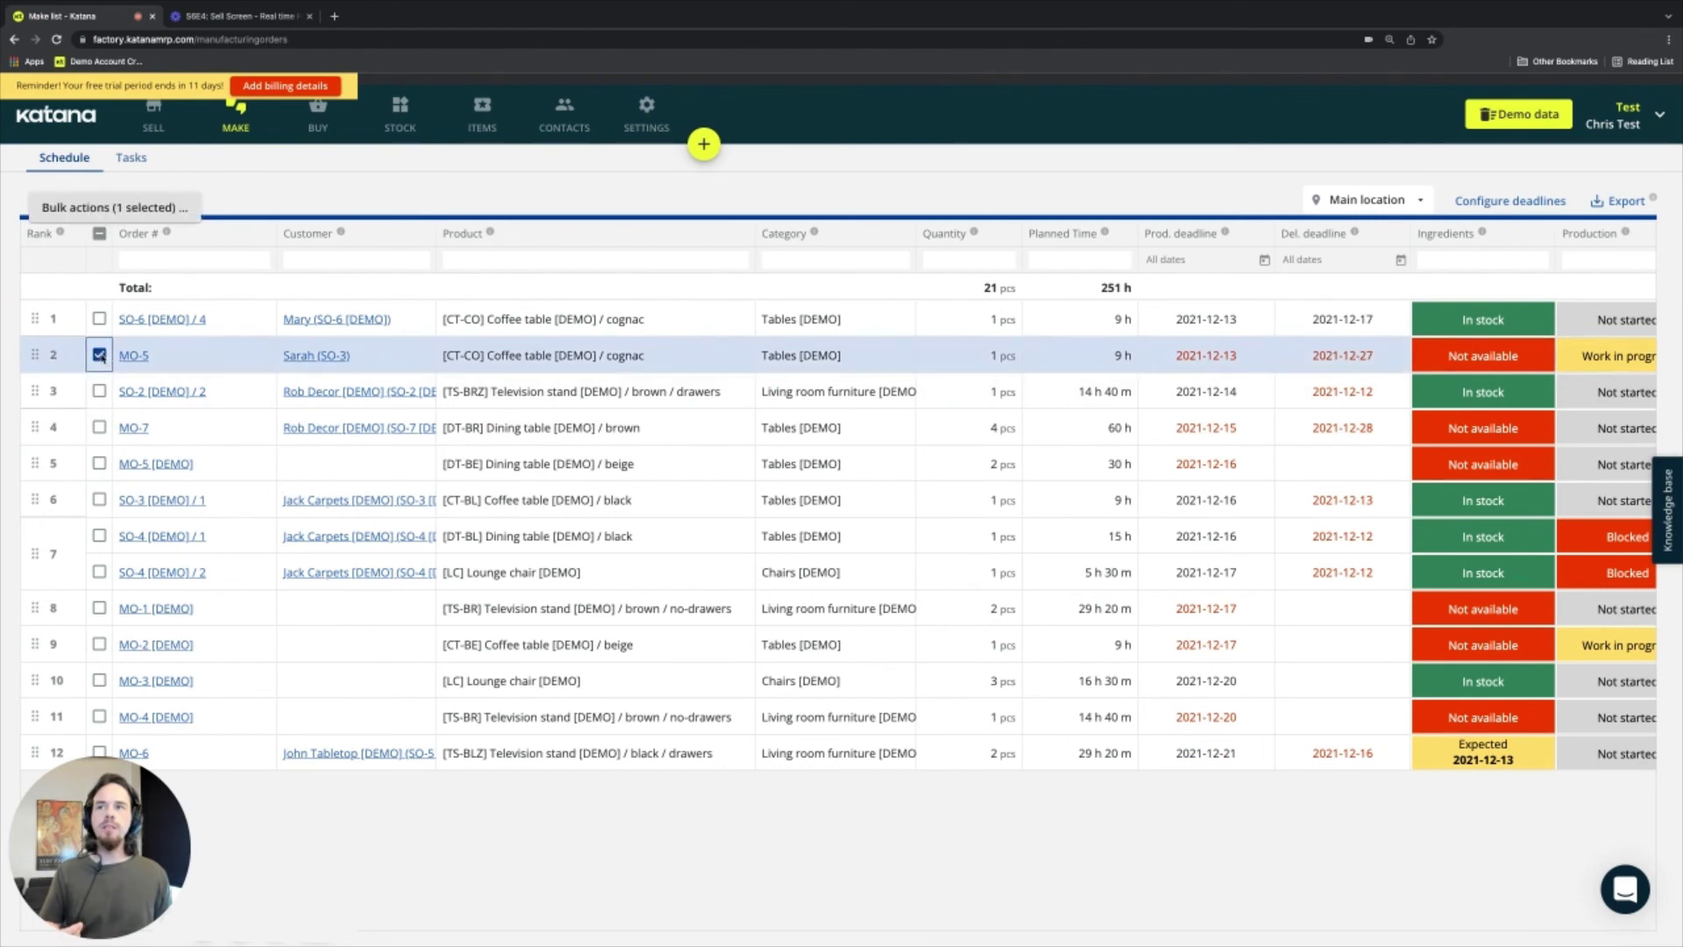
{"action": "left_click", "coordinate": [99, 219]}
{"action": "left_click", "coordinate": [88, 346]}
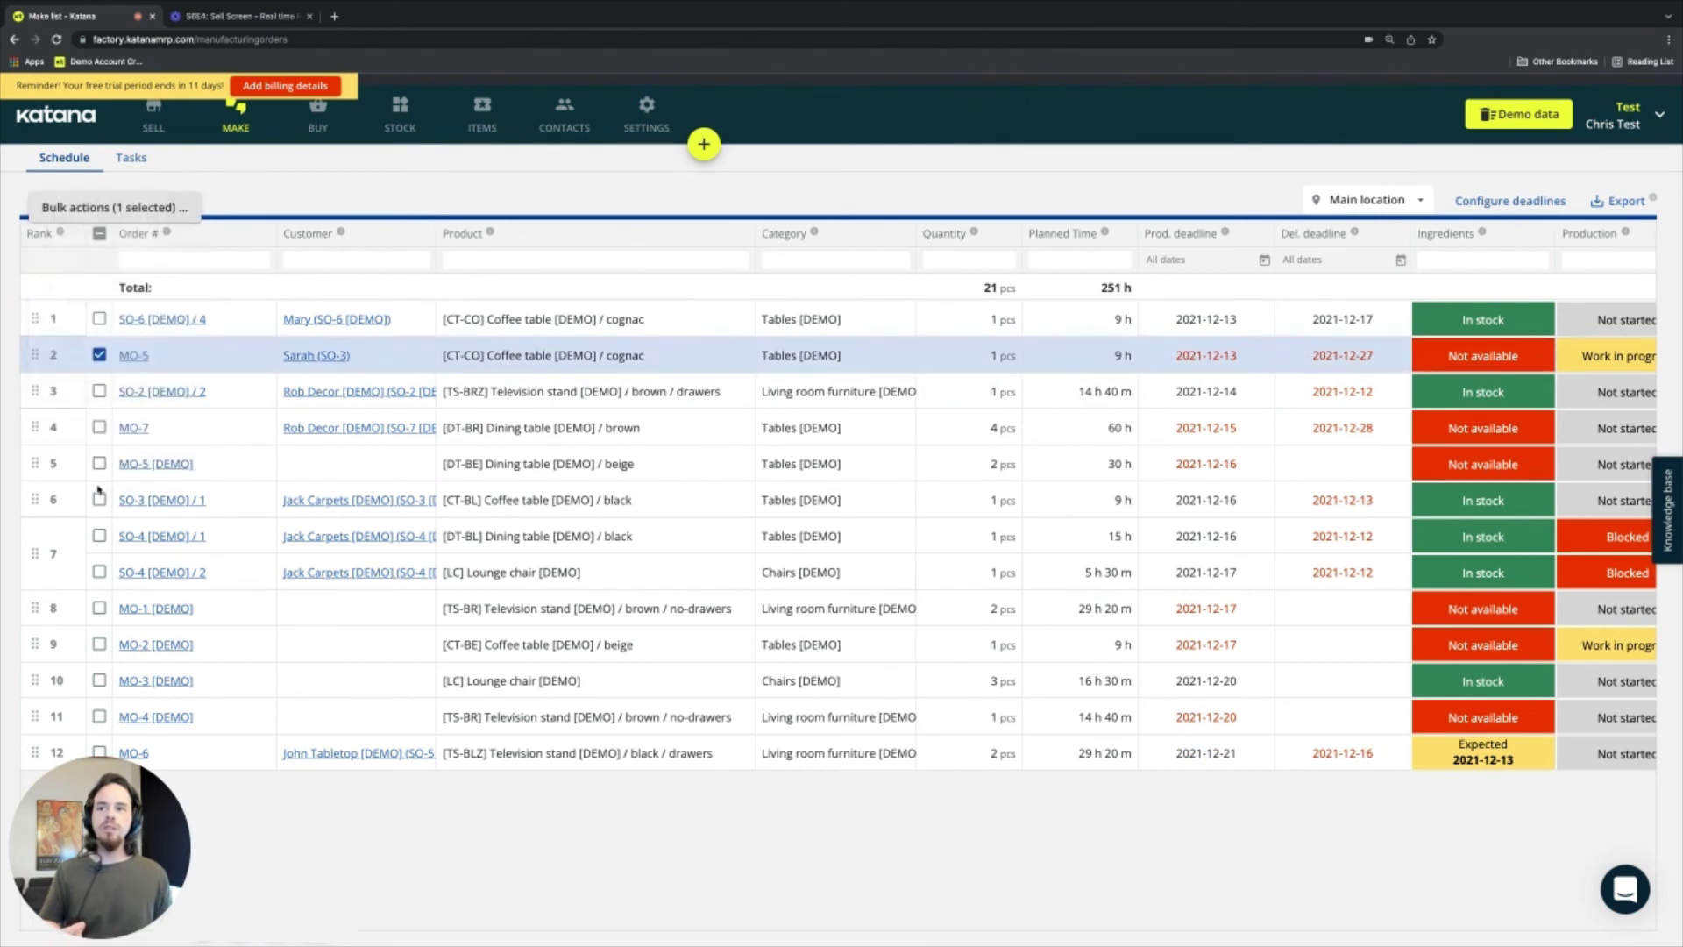
Step: In the open sales orders, move the rank 2 order to rank 1, and place the rank 3 order above it
{"action": "left_click", "coordinate": [154, 117]}
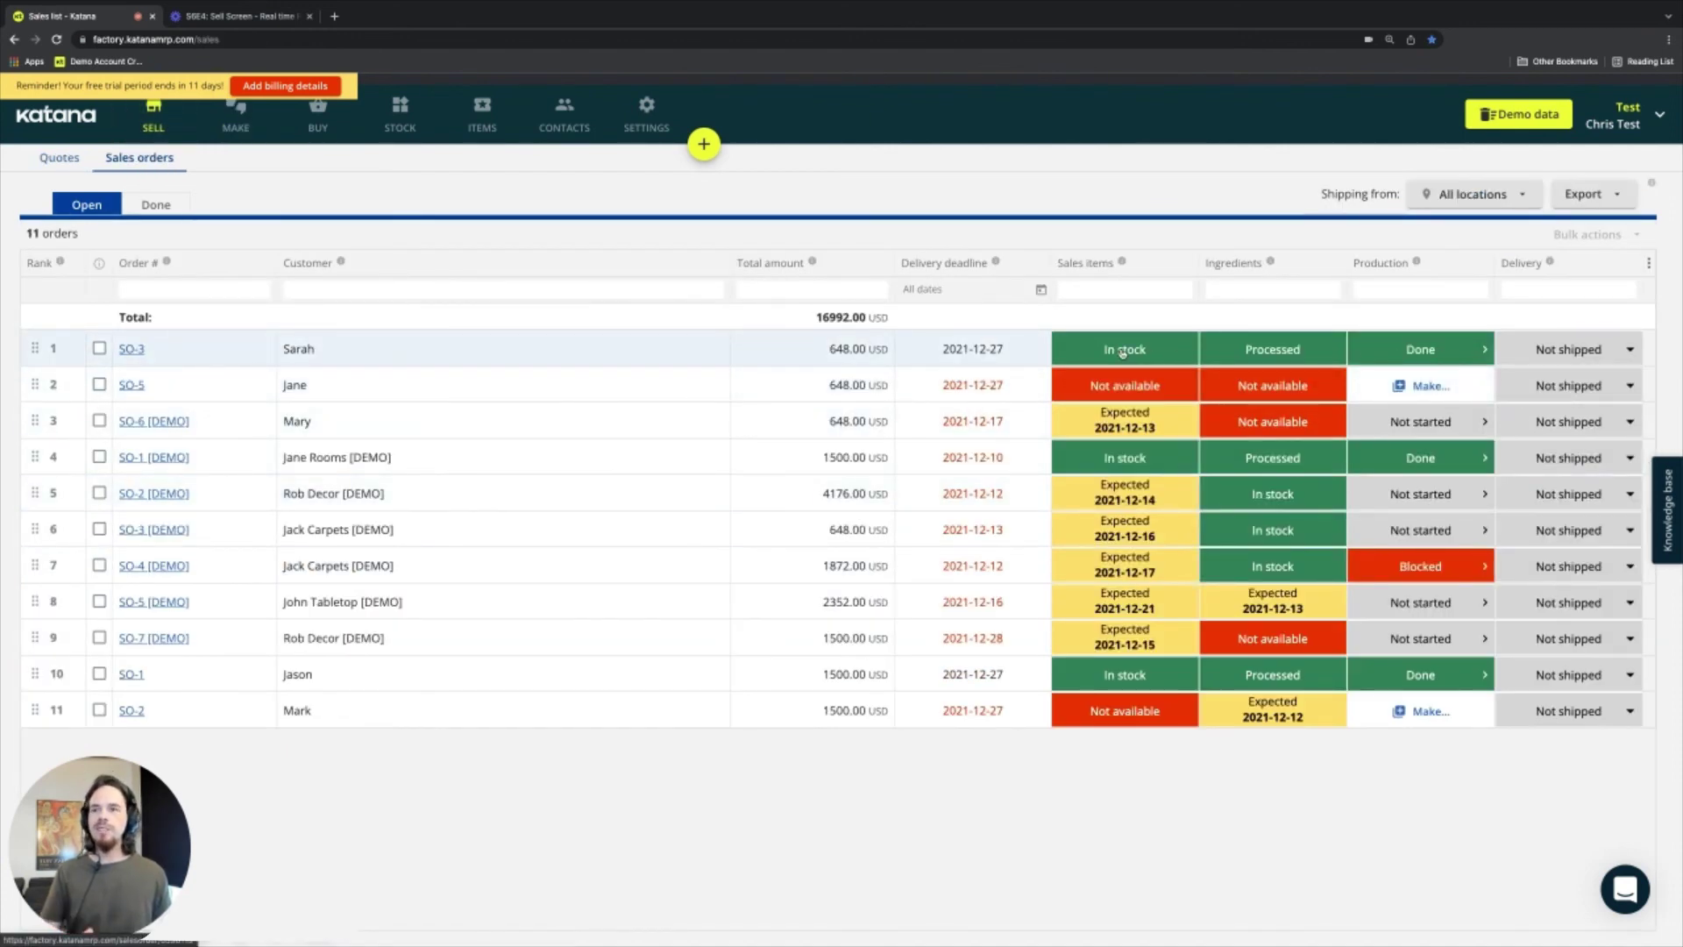
{"action": "left_click_drag", "start_coordinate": [35, 384], "coordinate": [35, 349]}
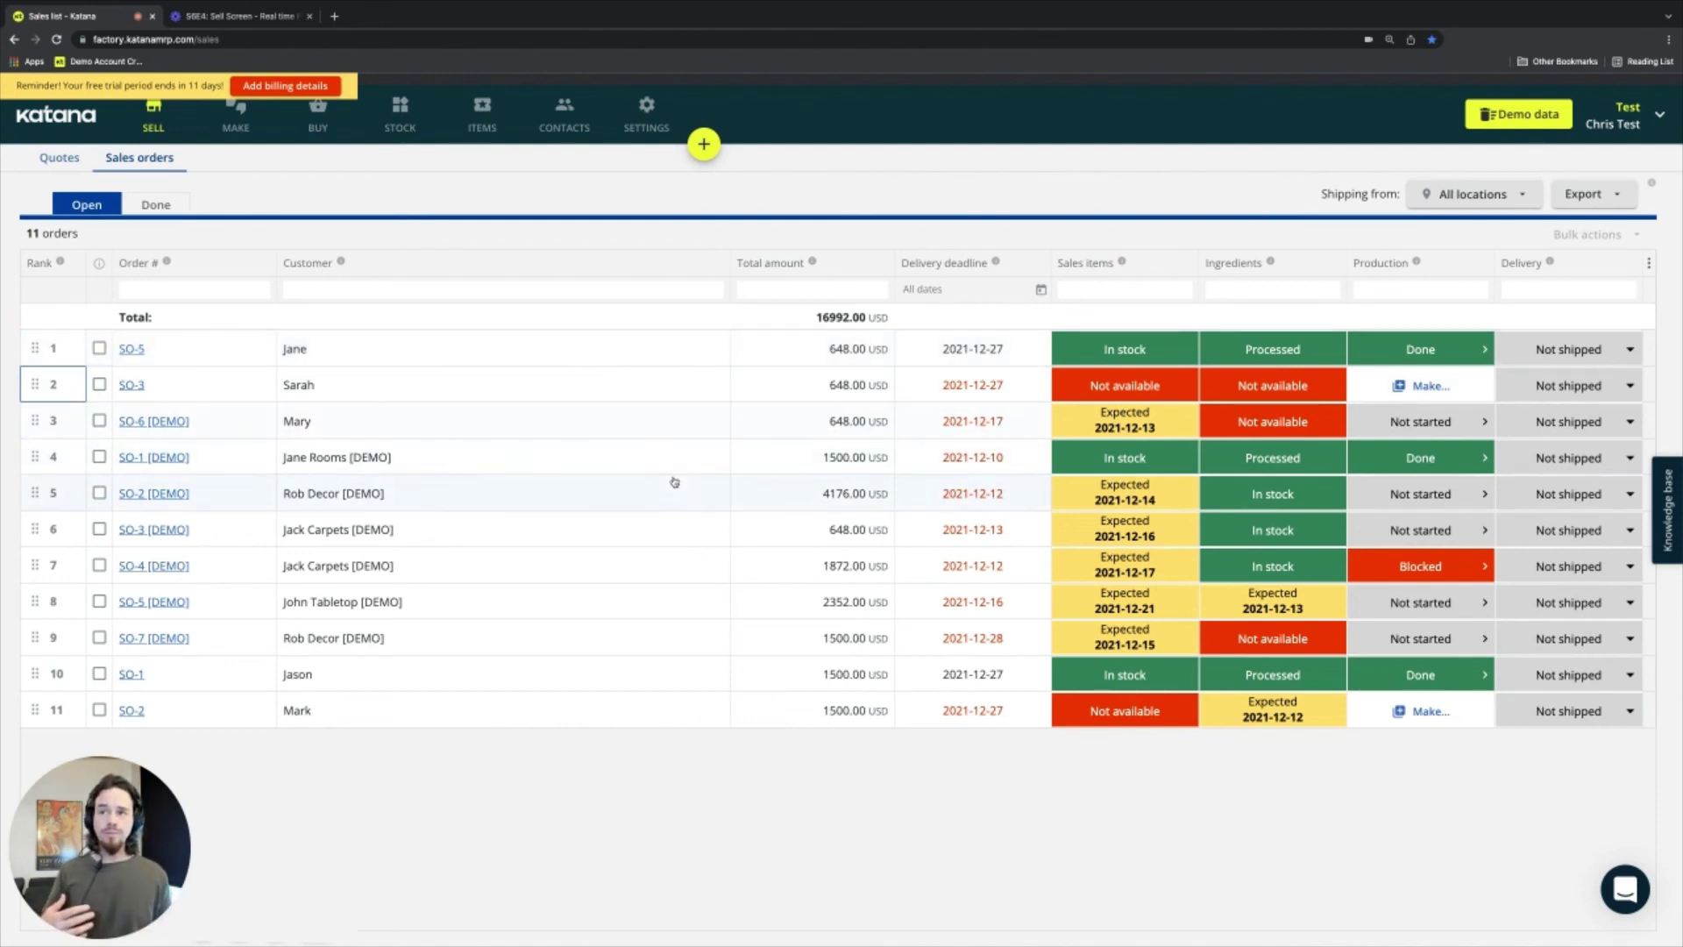
{"action": "left_click_drag", "start_coordinate": [35, 420], "coordinate": [38, 348]}
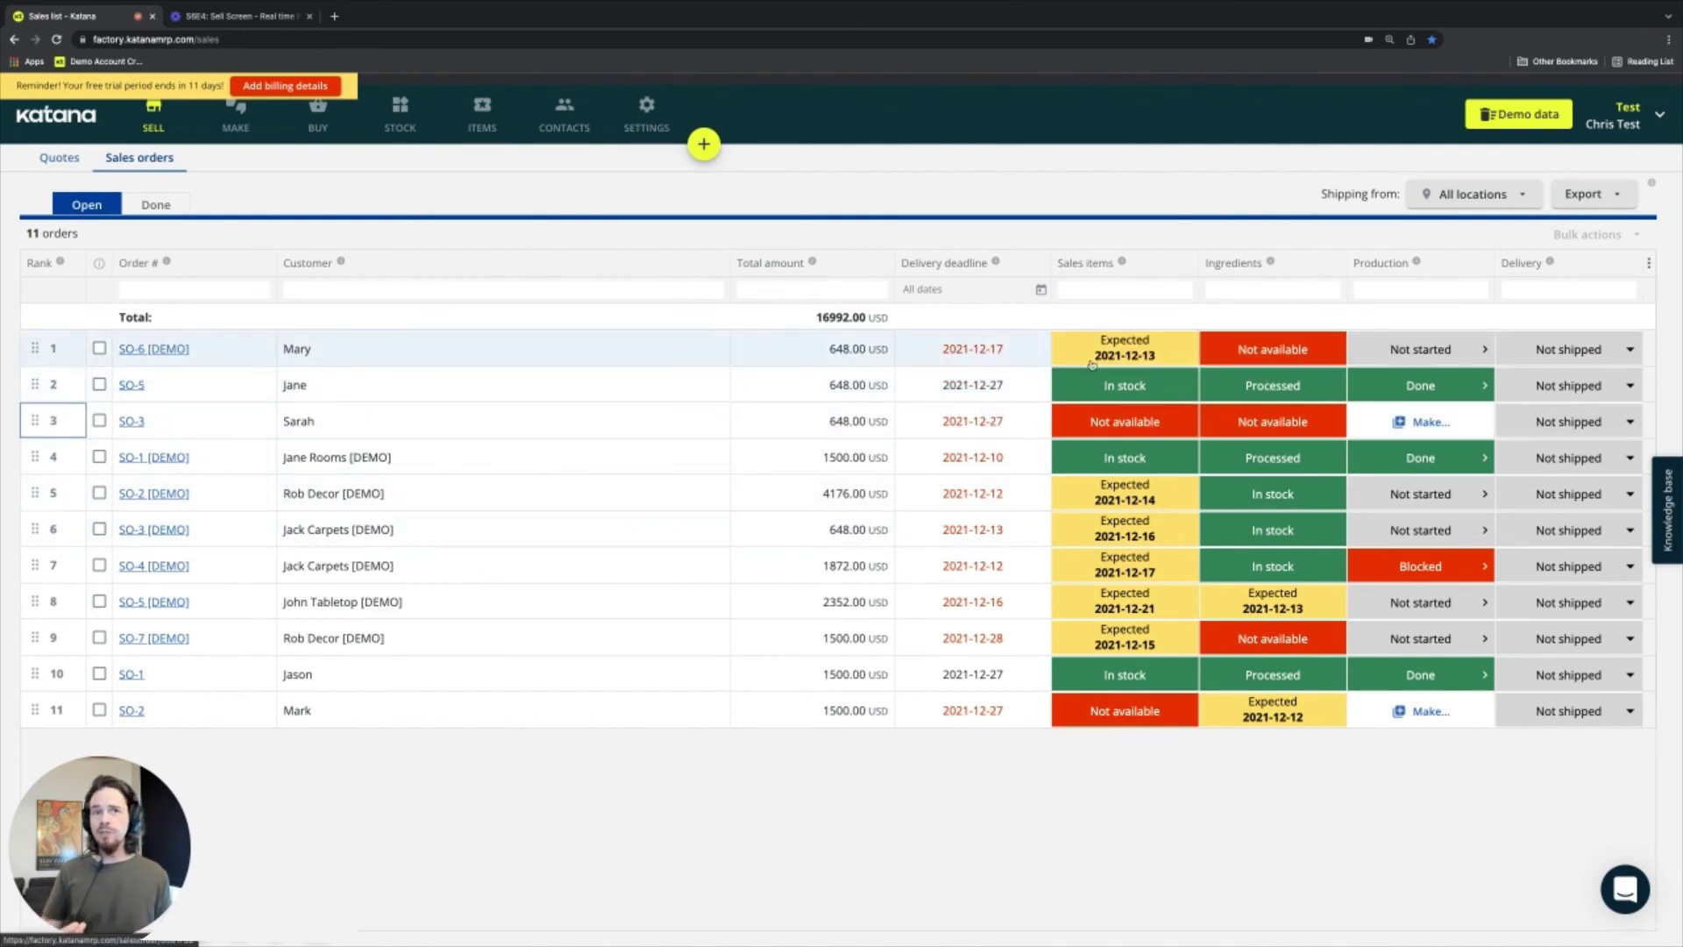